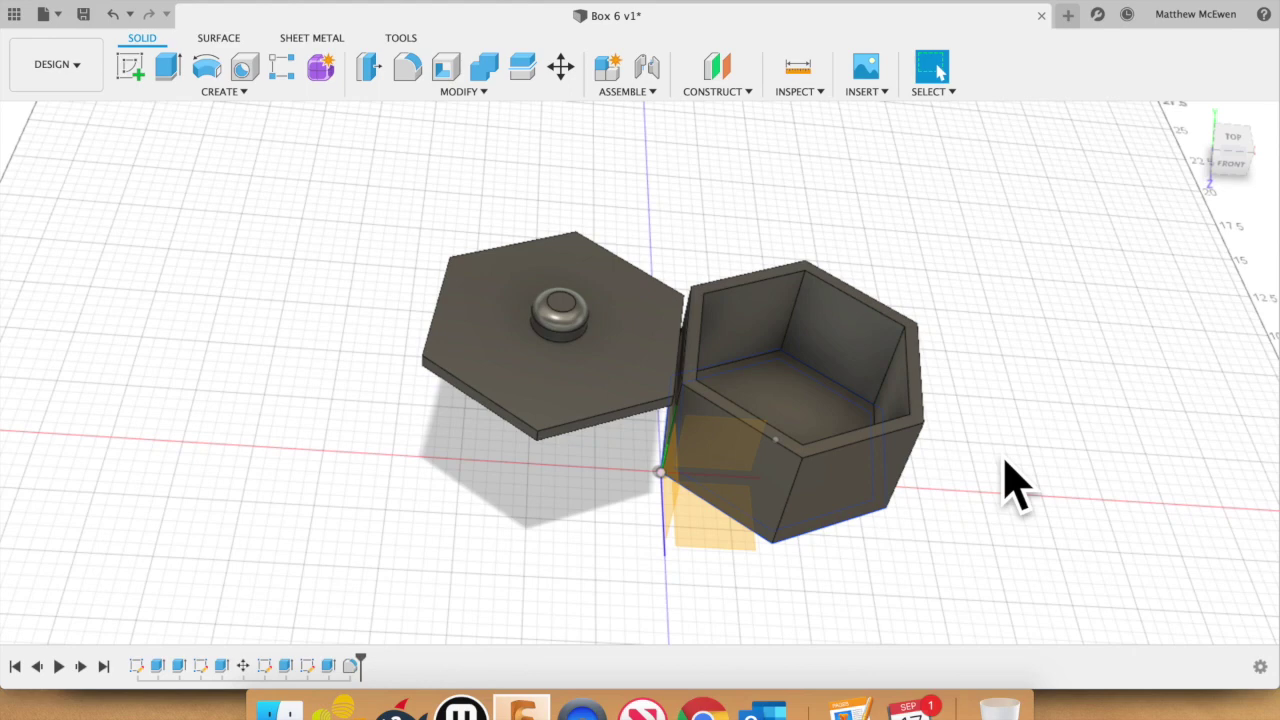
# Step: View the 3D printing workflow slide in Chrome, then return to the Box 6 design in Fusion 360
pyautogui.click(703, 710)
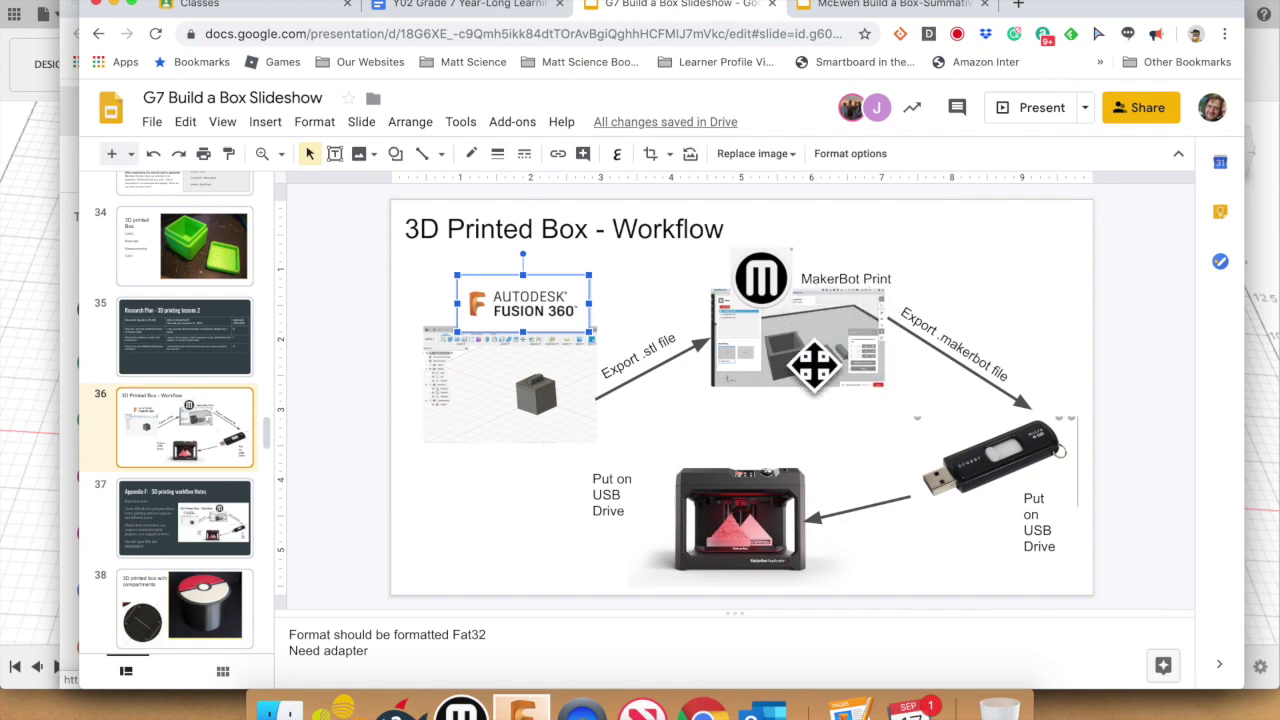
pyautogui.click(20, 298)
pyautogui.keyDown('shift'); pyautogui.scroll(-5, 514, 457); pyautogui.keyUp('shift')
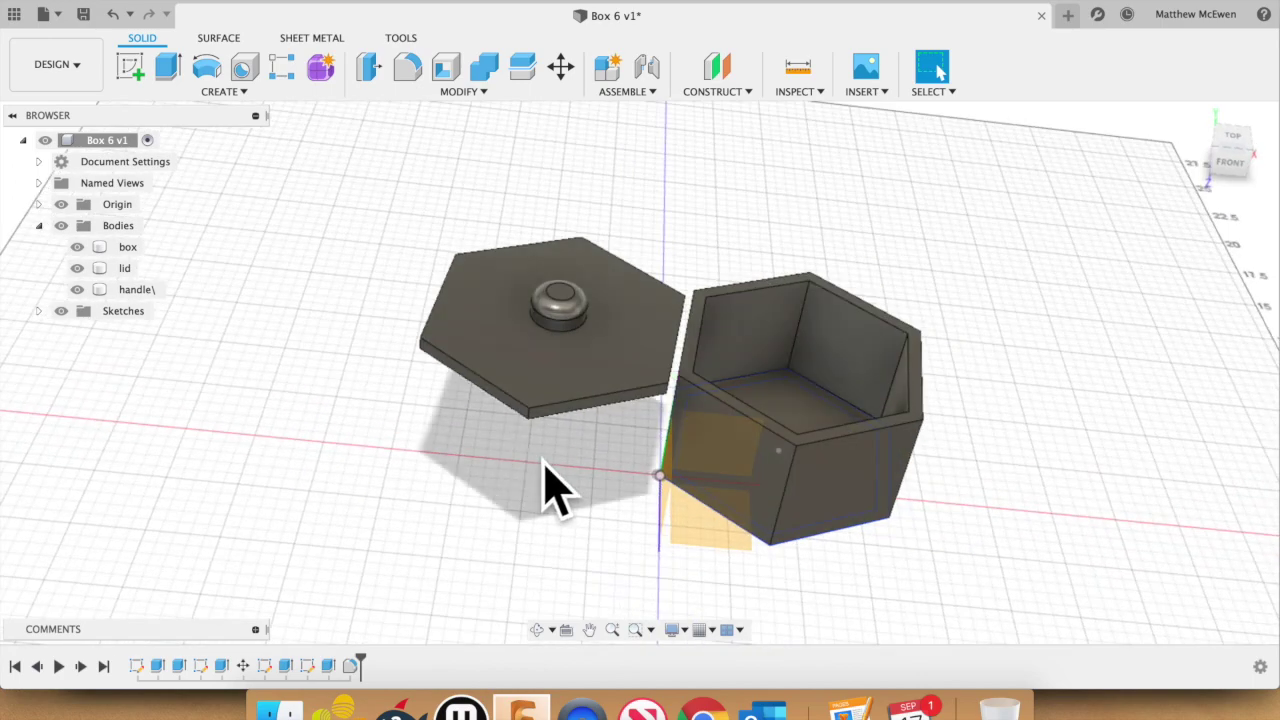
# Step: Select the lid edge, then the box, lid and handle bodies to identify each one
pyautogui.click(633, 400)
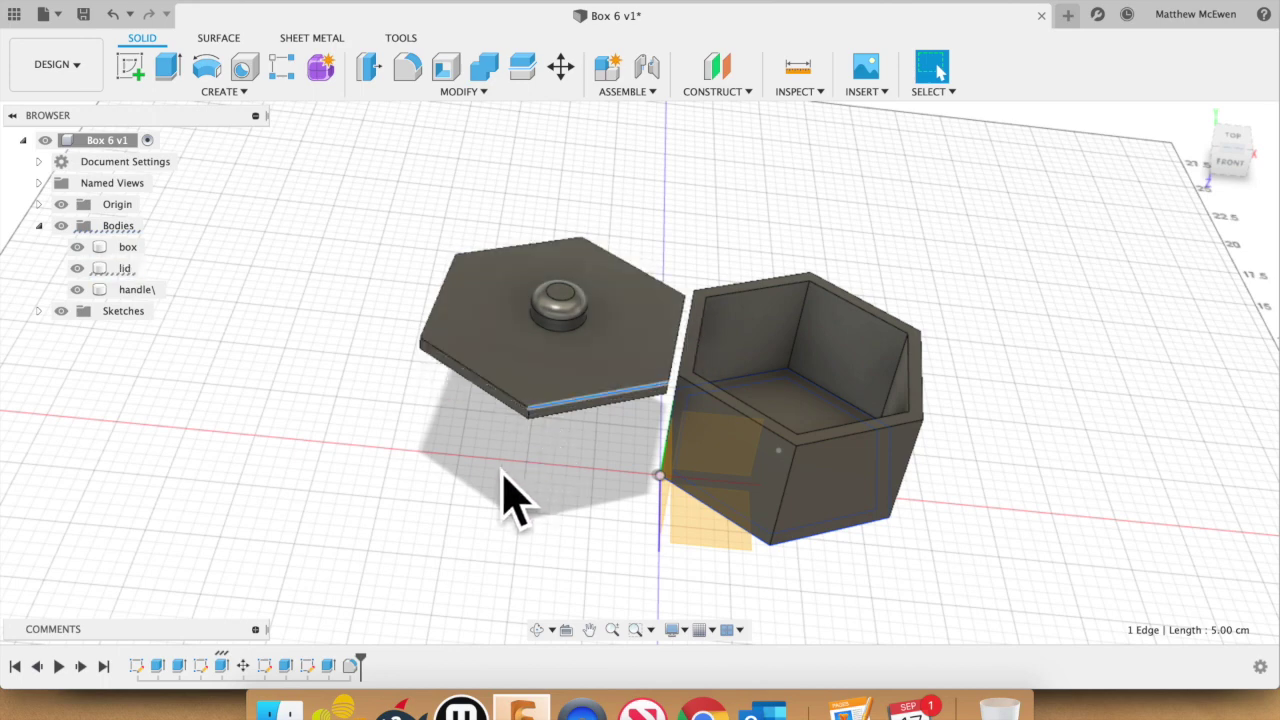
pyautogui.click(150, 250)
pyautogui.keyDown('shift'); pyautogui.moveTo(323, 406); pyautogui.dragTo(322, 390, button='middle'); pyautogui.keyUp('shift')
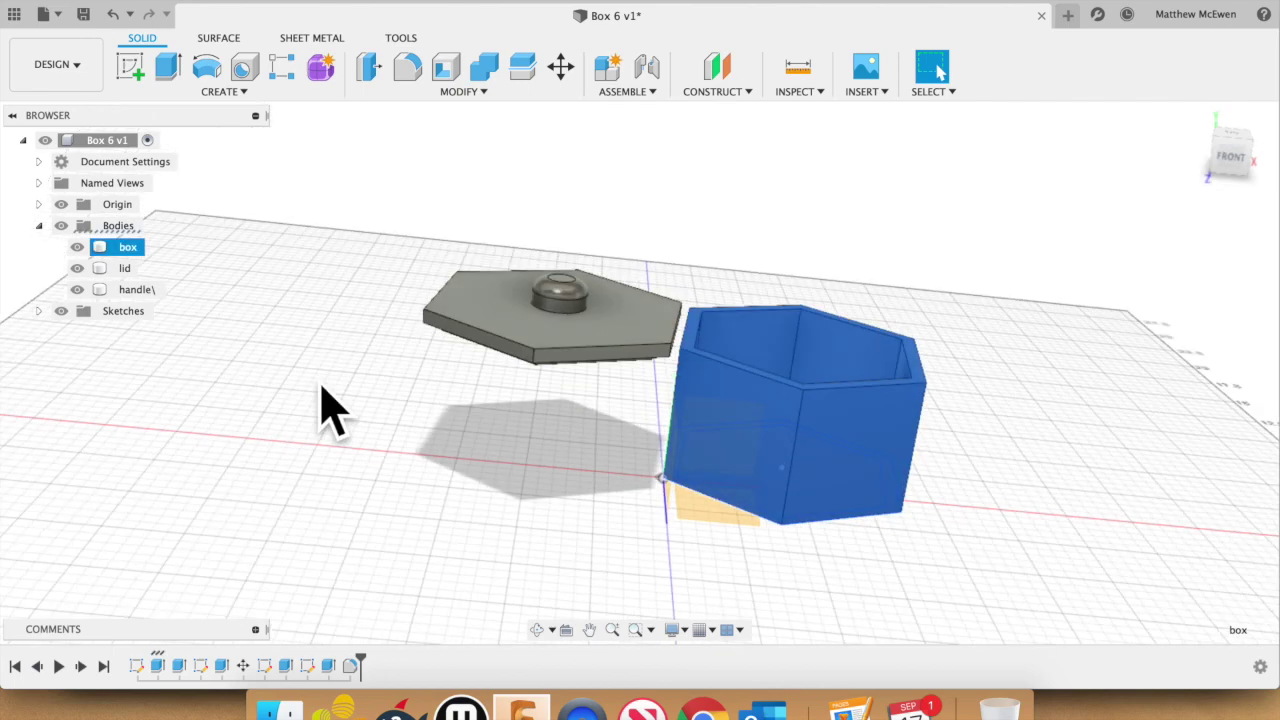
pyautogui.click(126, 269)
pyautogui.click(150, 290)
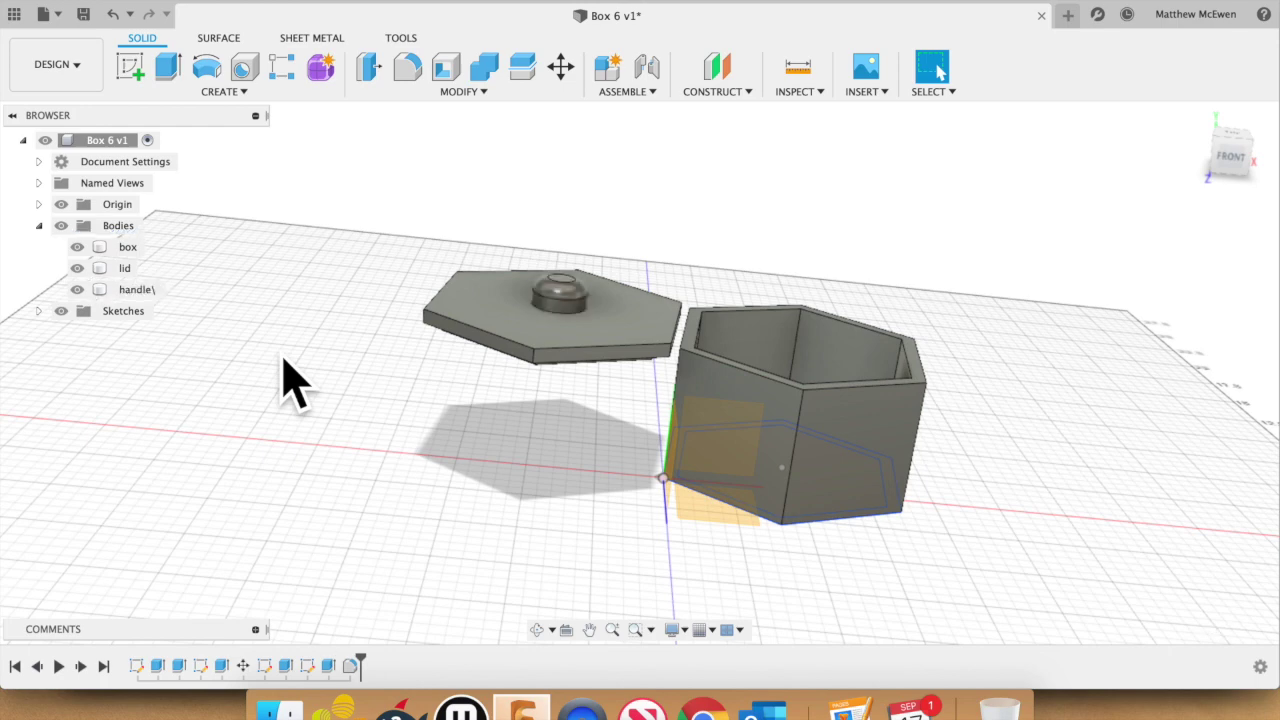
# Step: Rename the handle body to 'knob' in the Browser
pyautogui.doubleClick(152, 291)
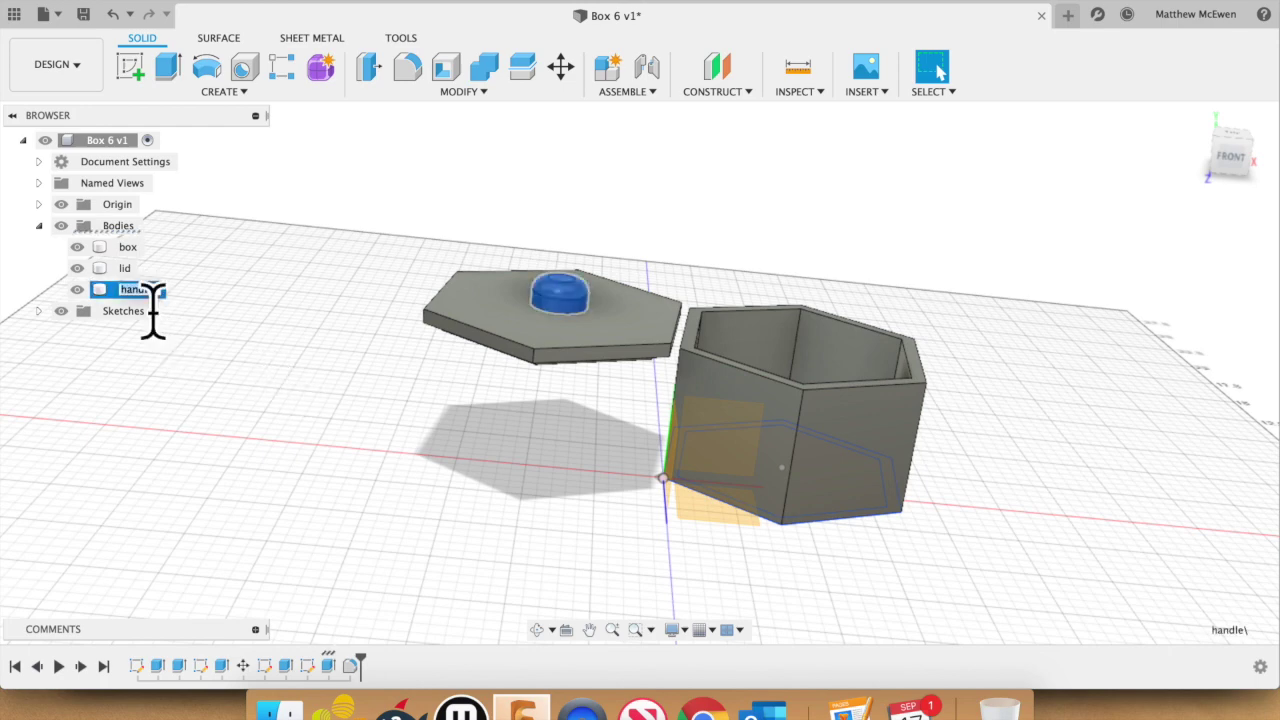
pyautogui.write('handle\\')
pyautogui.click(371, 434)
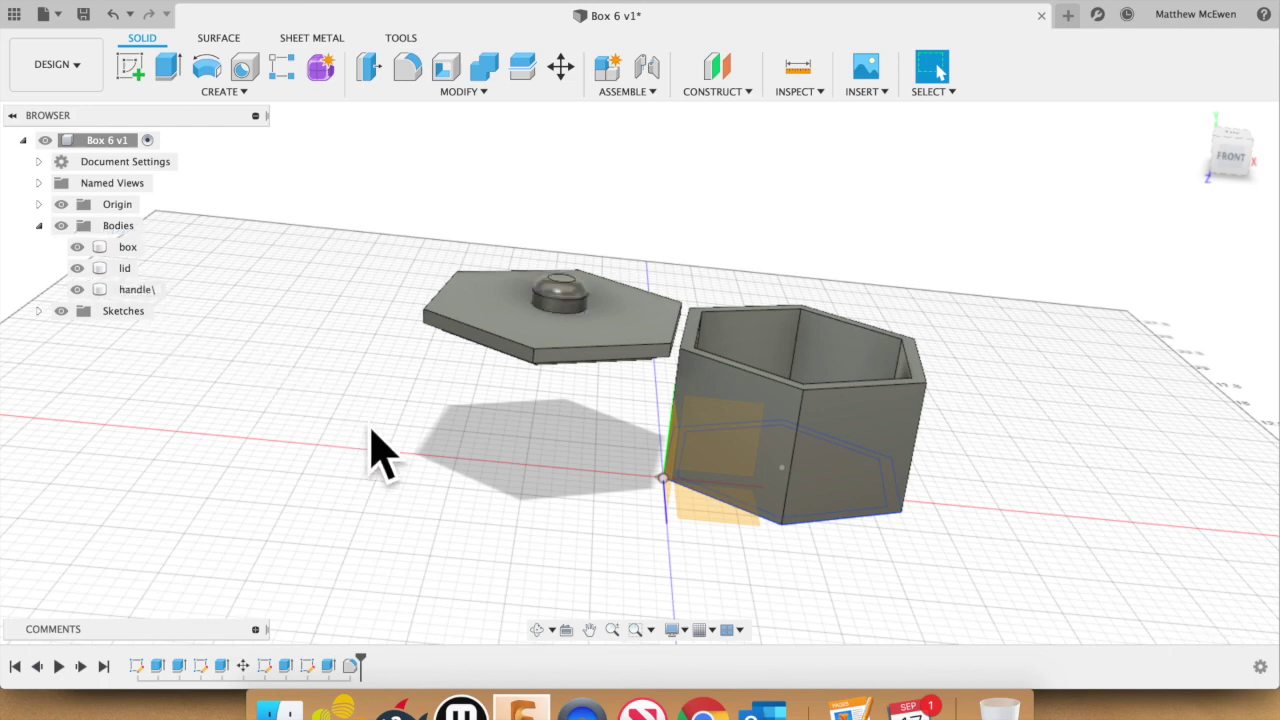
pyautogui.click(160, 292)
pyautogui.click(162, 292)
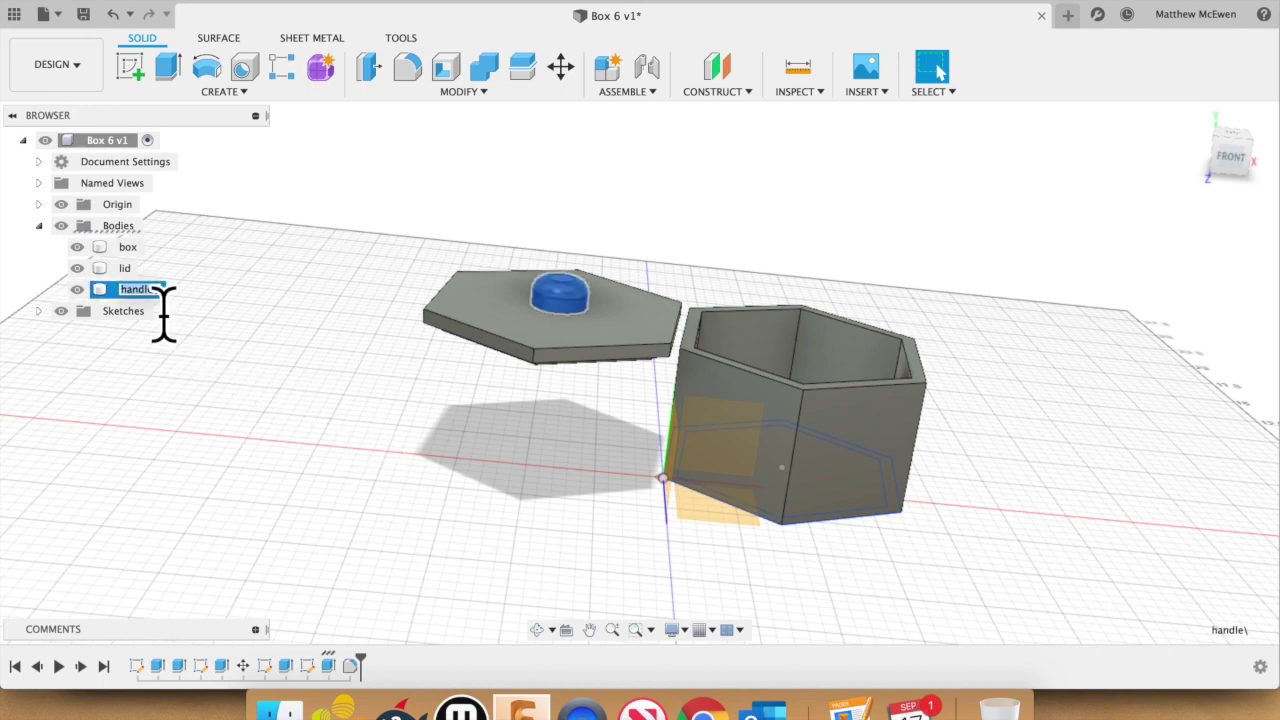
pyautogui.write('knob')
pyautogui.press('Return')
pyautogui.click(226, 345)
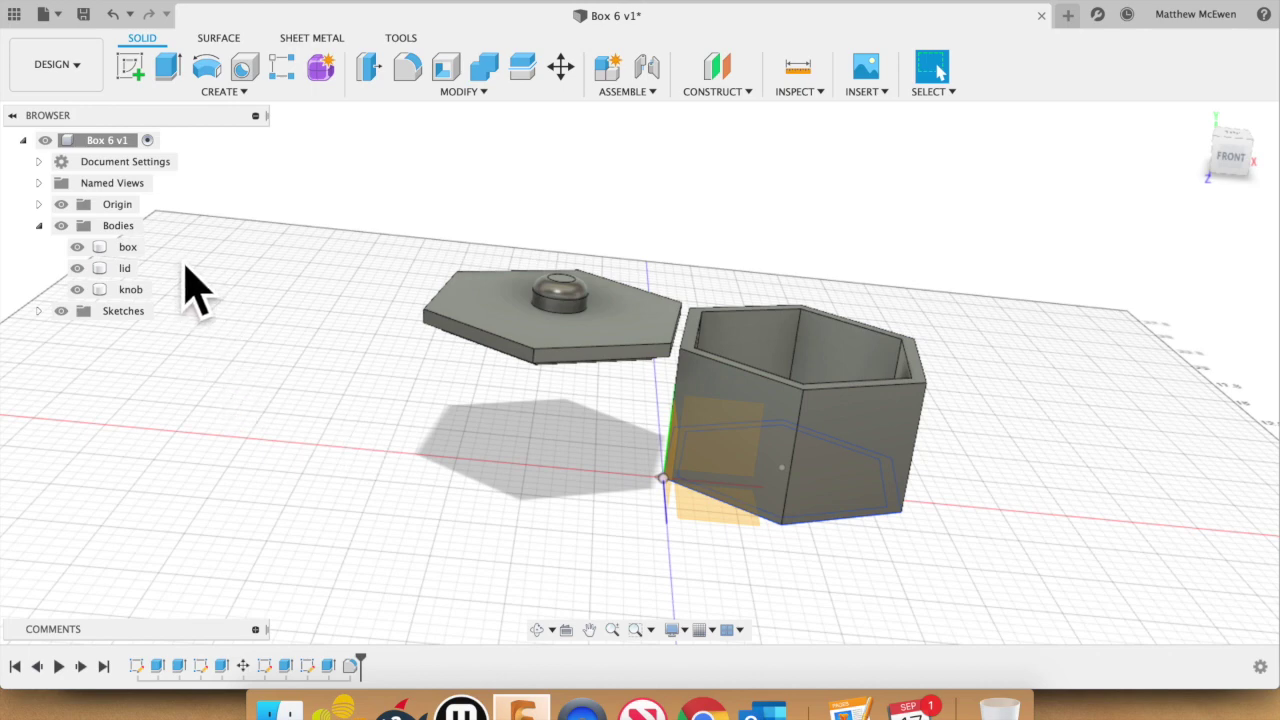
pyautogui.click(138, 250)
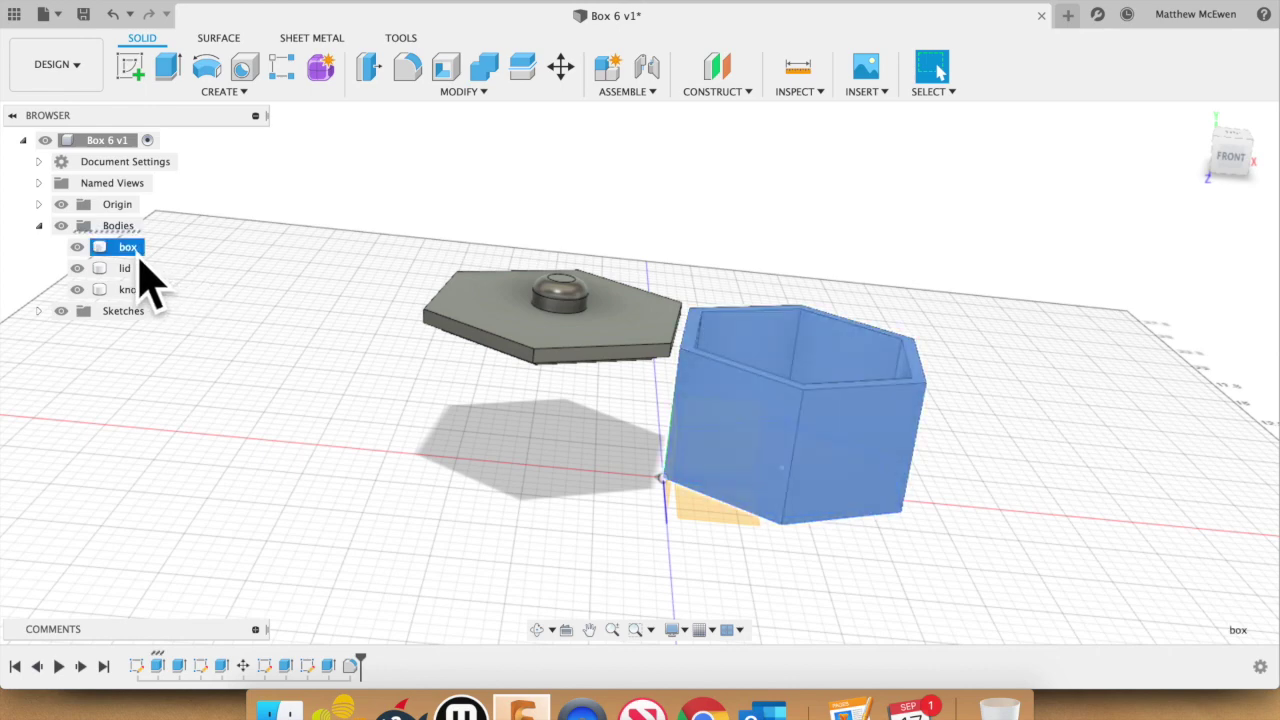
# Step: Export the box body as a Binary STL file into Downloads
pyautogui.rightClick(140, 258)
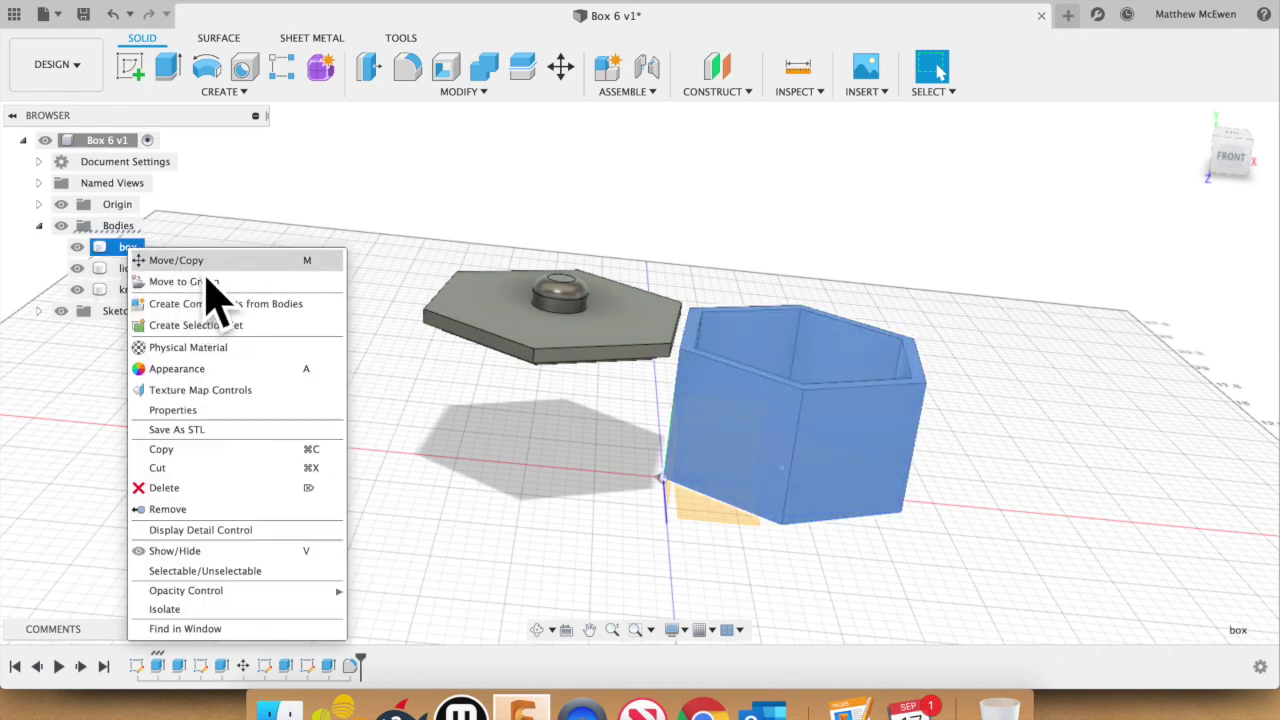
pyautogui.click(177, 431)
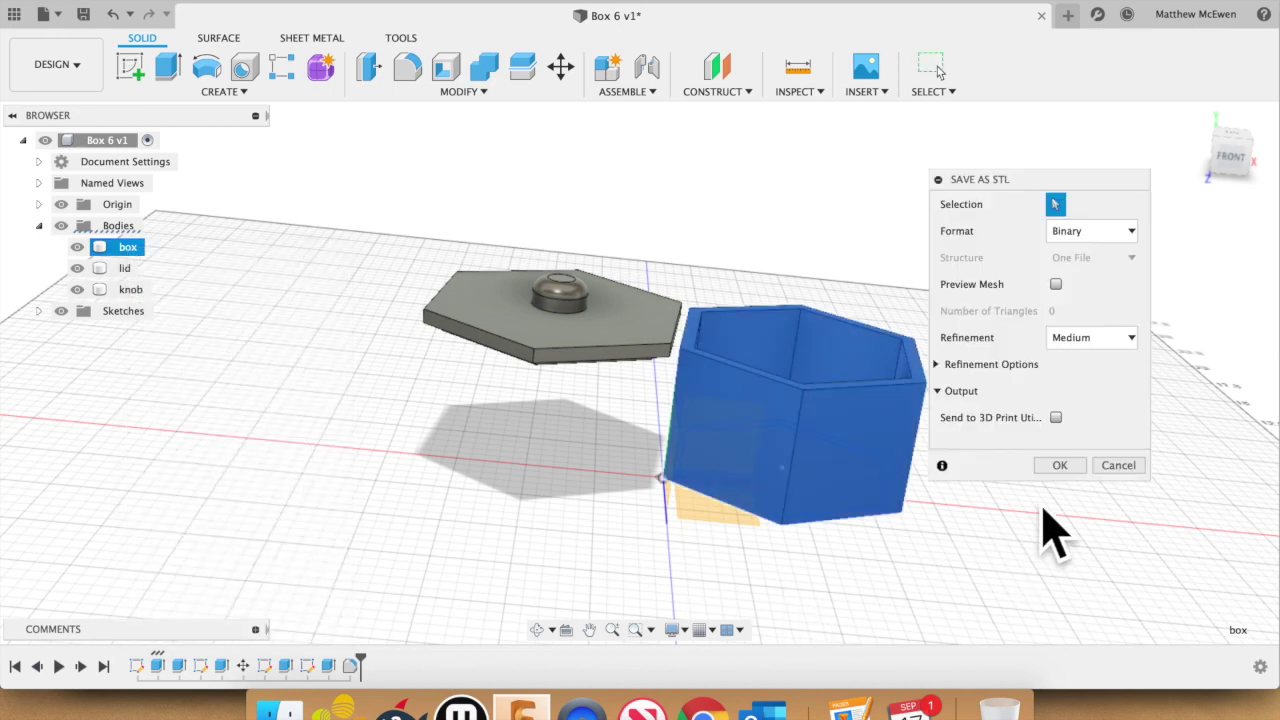
pyautogui.click(1062, 467)
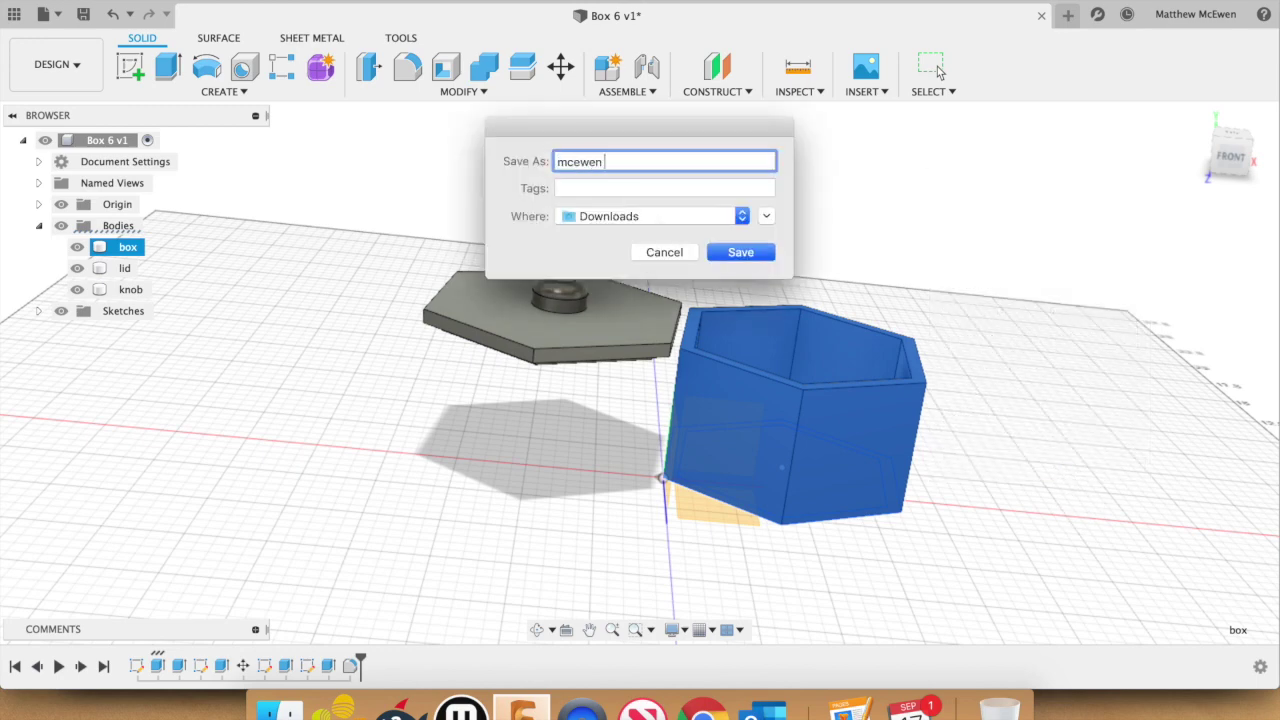
pyautogui.press('Return')
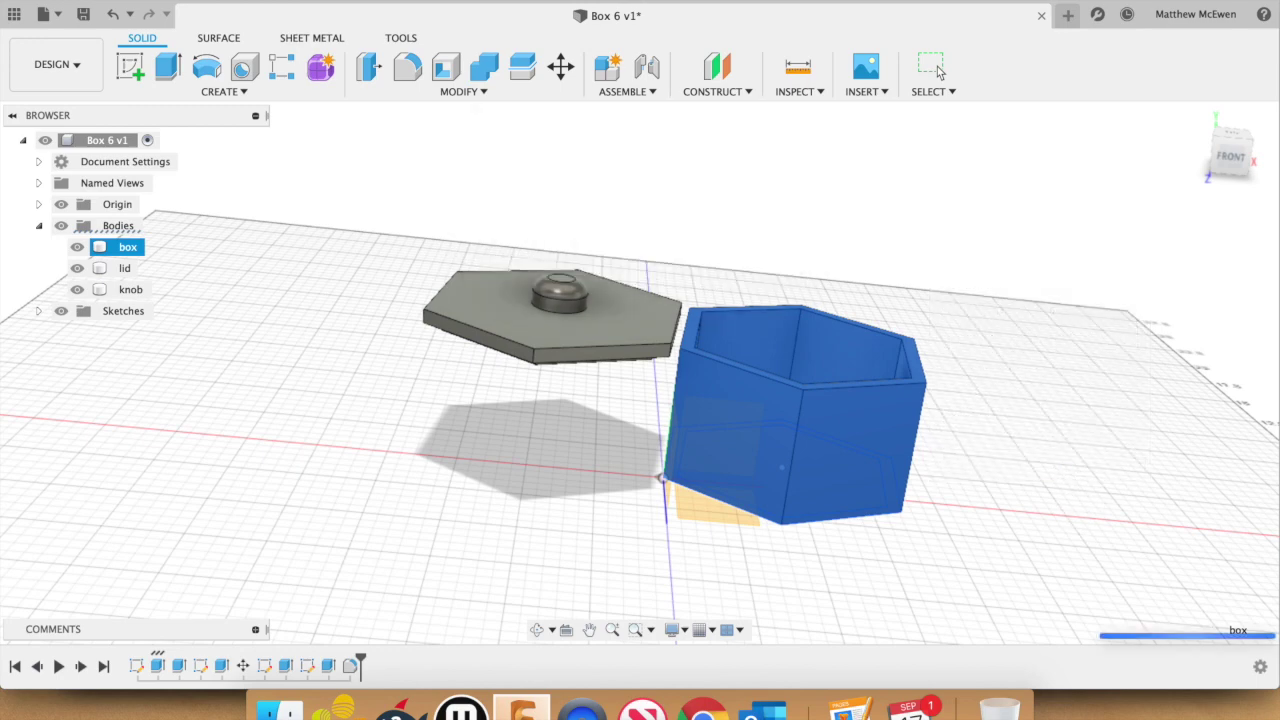
pyautogui.click(128, 268)
pyautogui.rightClick(130, 270)
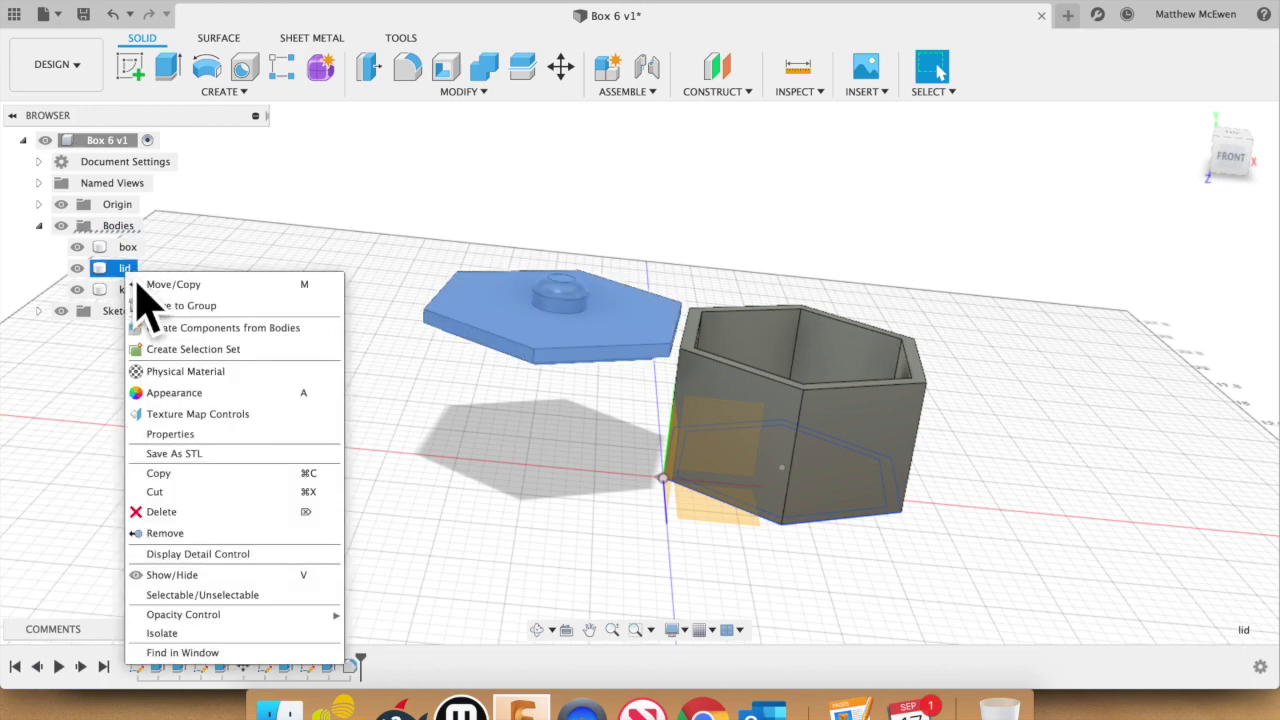
# Step: Export the lid body as an STL file into the Downloads folder
pyautogui.click(244, 455)
pyautogui.click(1060, 465)
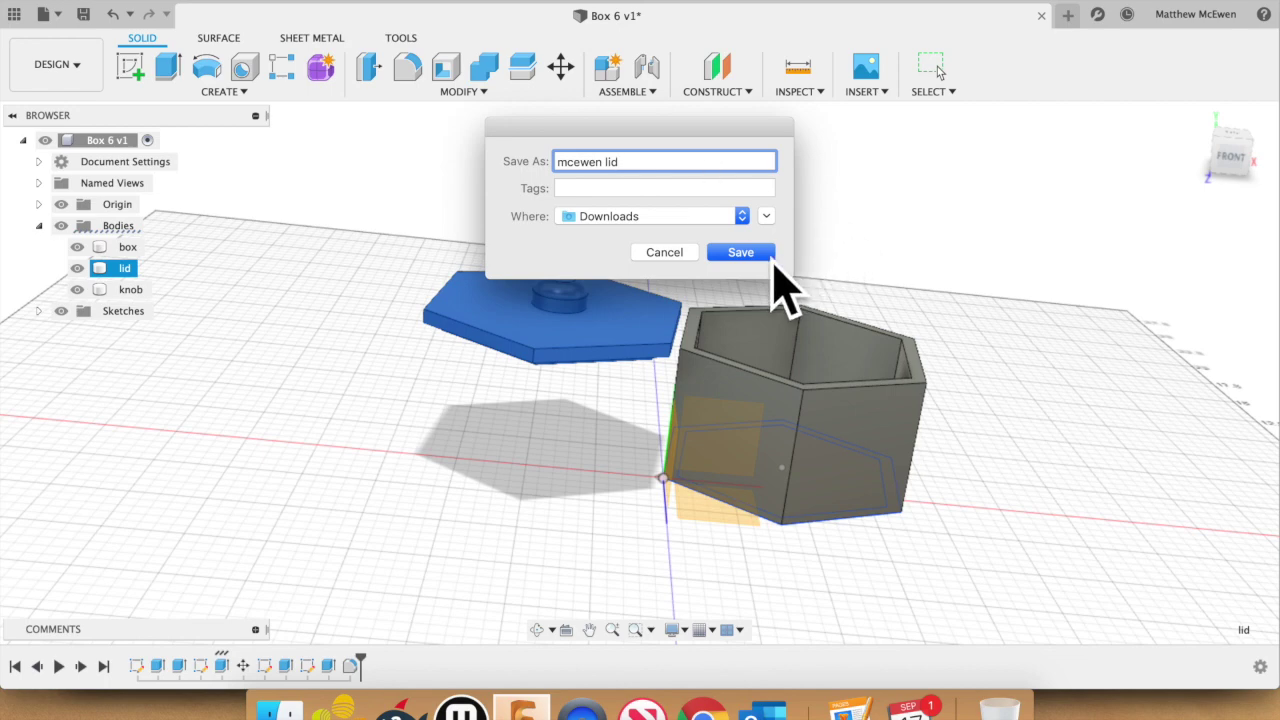
pyautogui.click(770, 258)
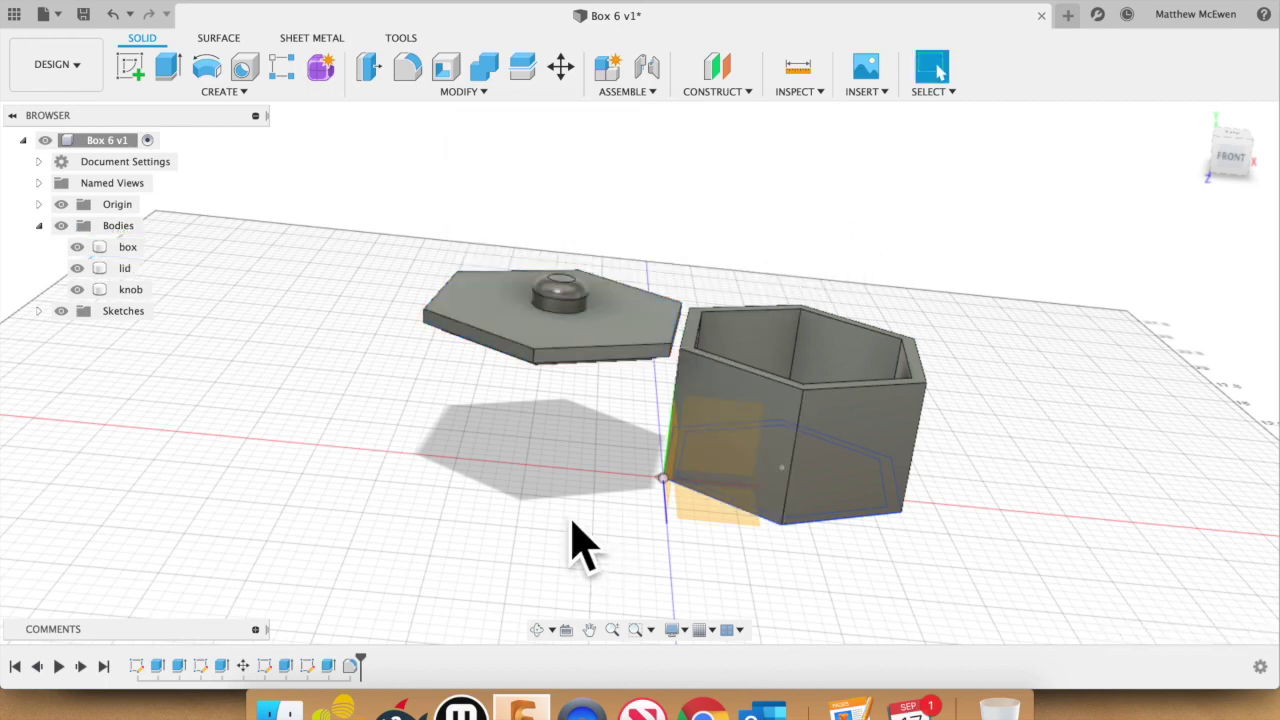
pyautogui.click(135, 289)
# Step: Export the knob body as an STL file into Downloads
pyautogui.rightClick(155, 292)
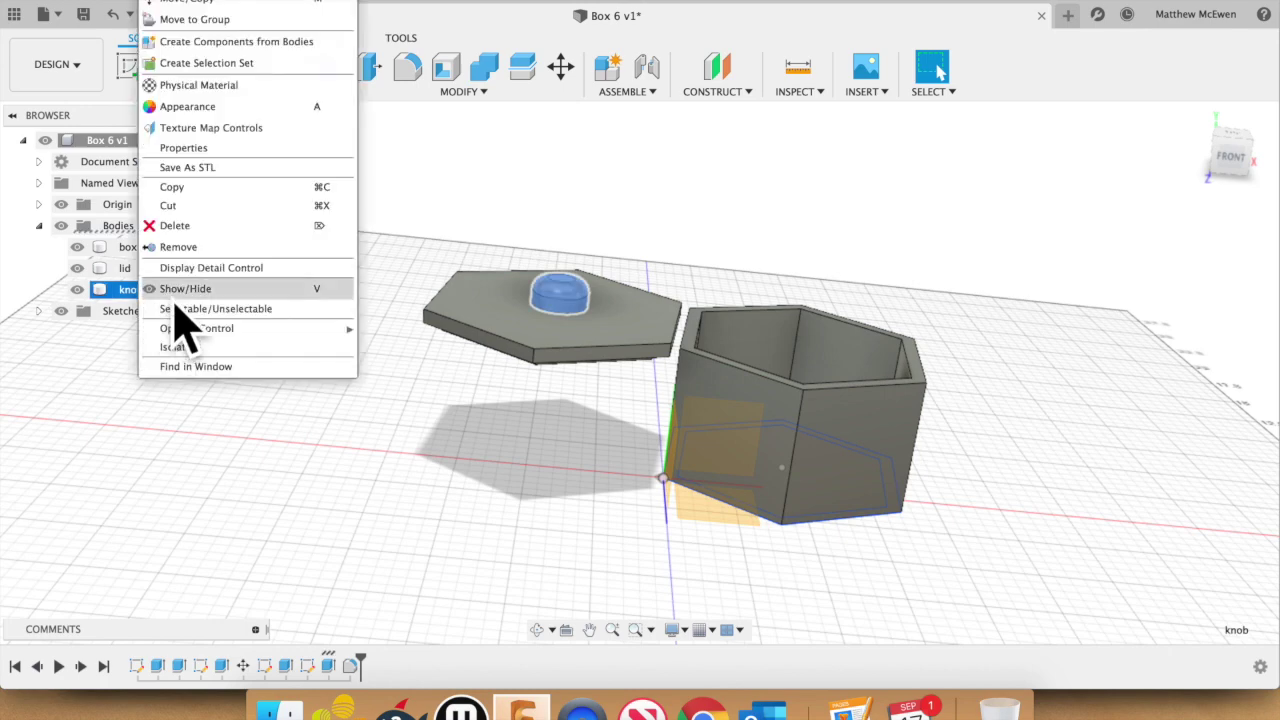
pyautogui.click(240, 166)
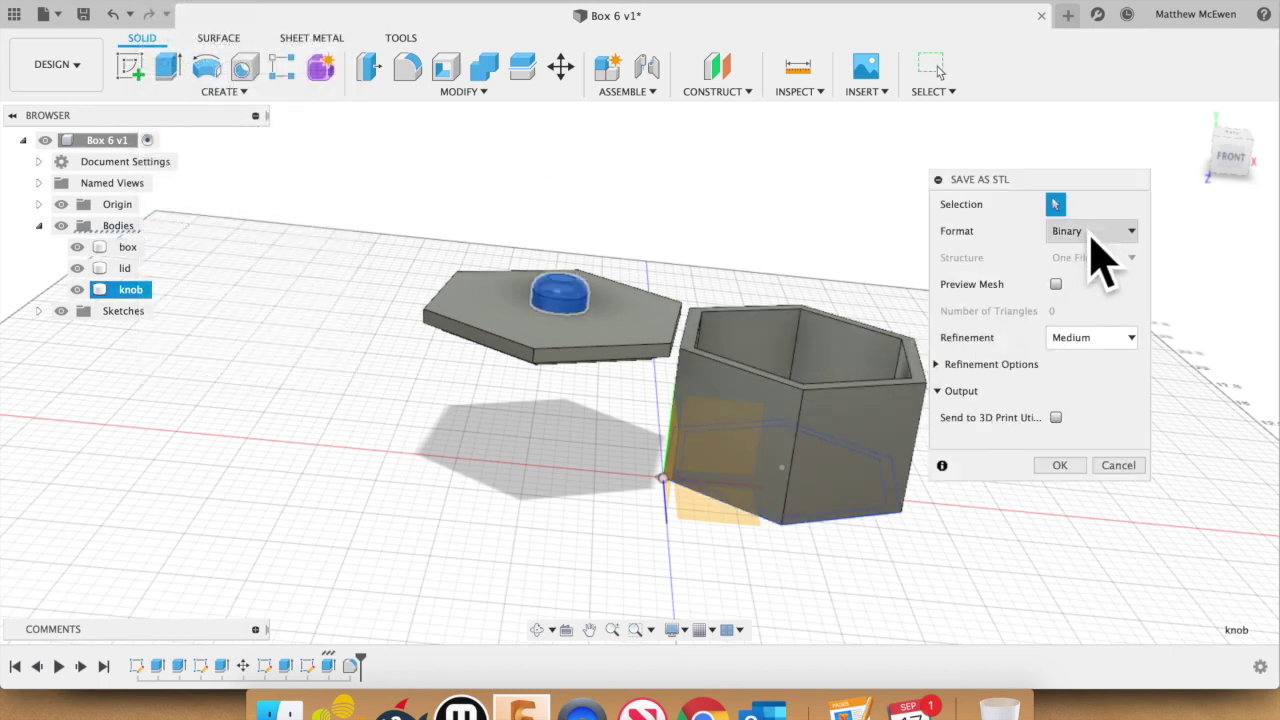
pyautogui.click(1062, 466)
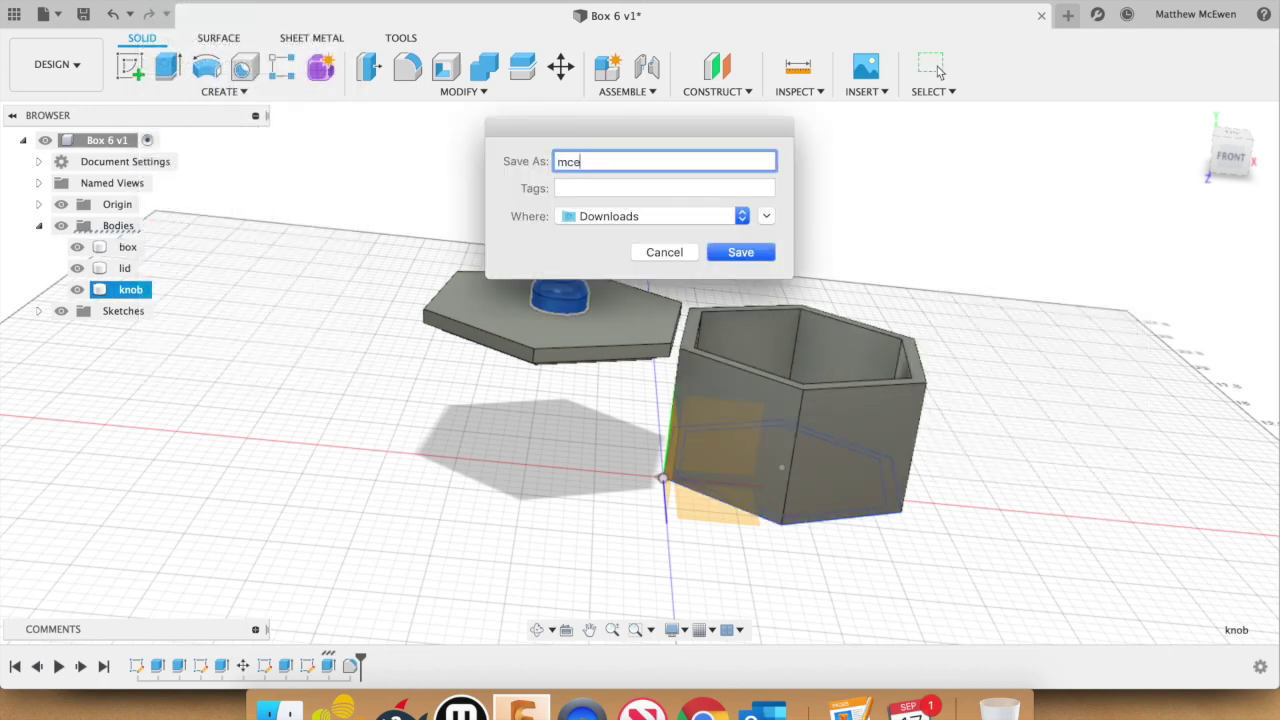
pyautogui.press('Return')
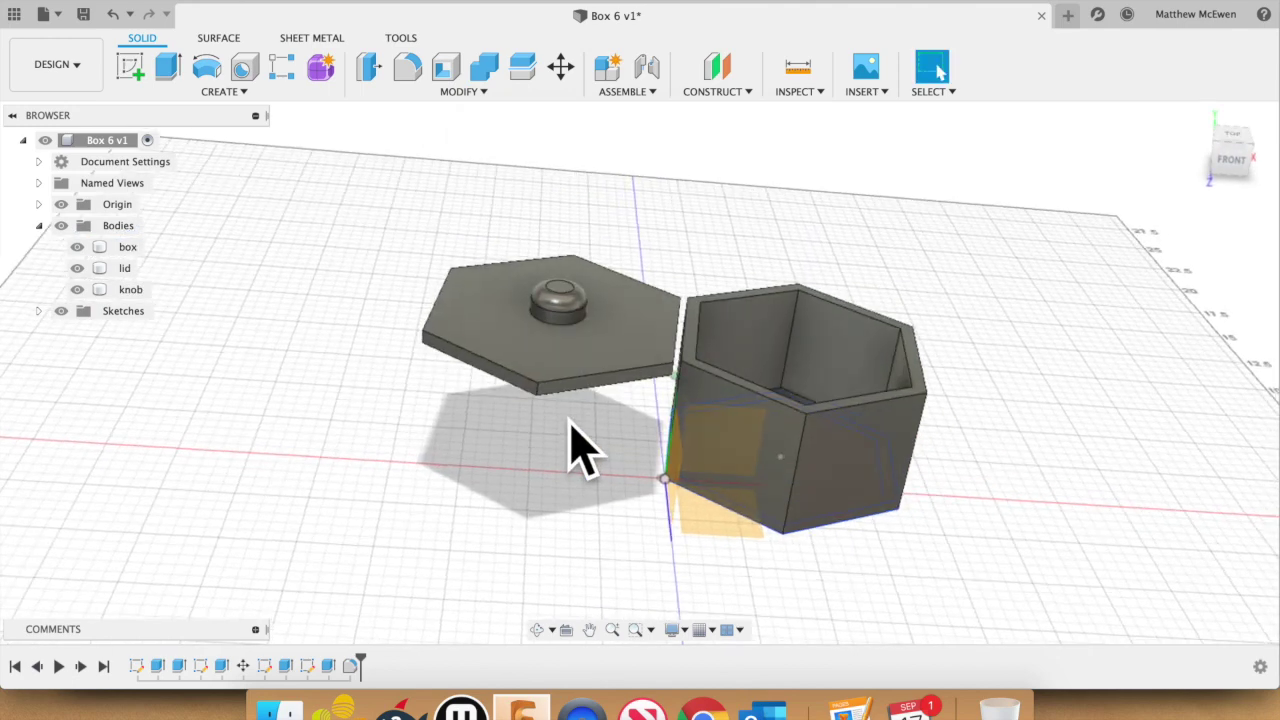
pyautogui.click(125, 250)
# Step: Select the box, lid and knob bodies in turn to highlight each in the view
pyautogui.click(125, 268)
pyautogui.click(130, 289)
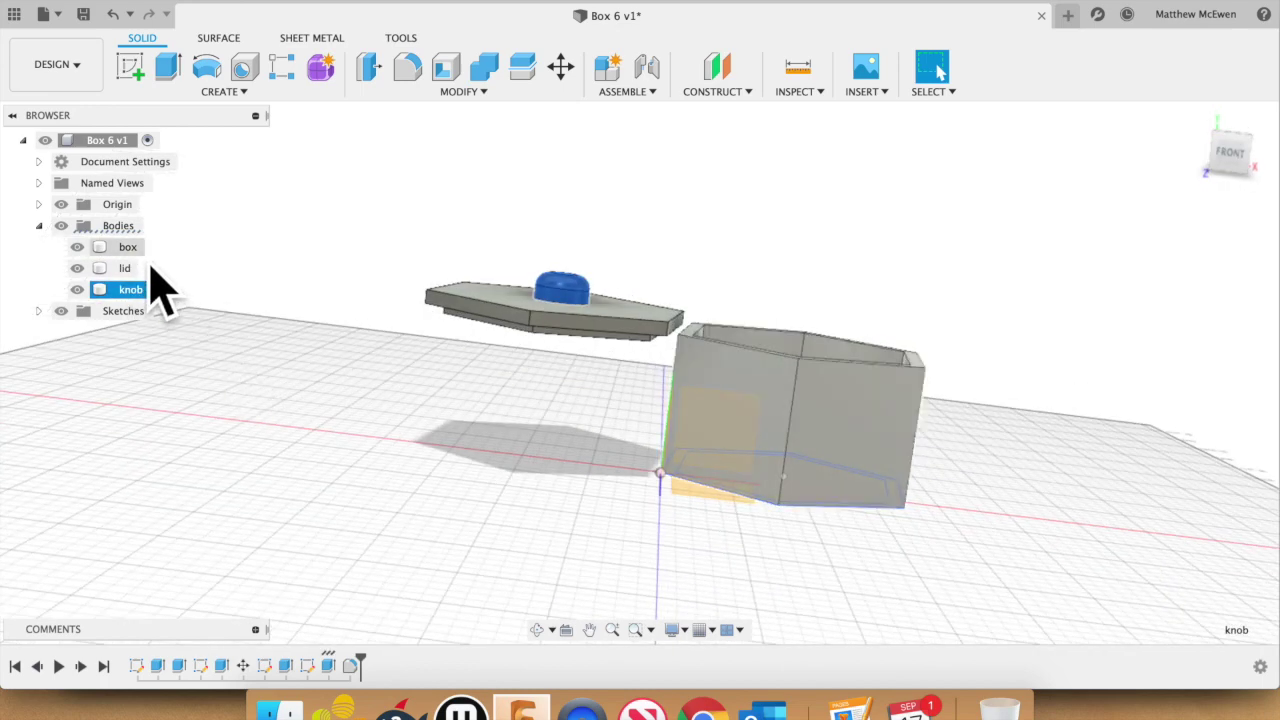
pyautogui.click(140, 268)
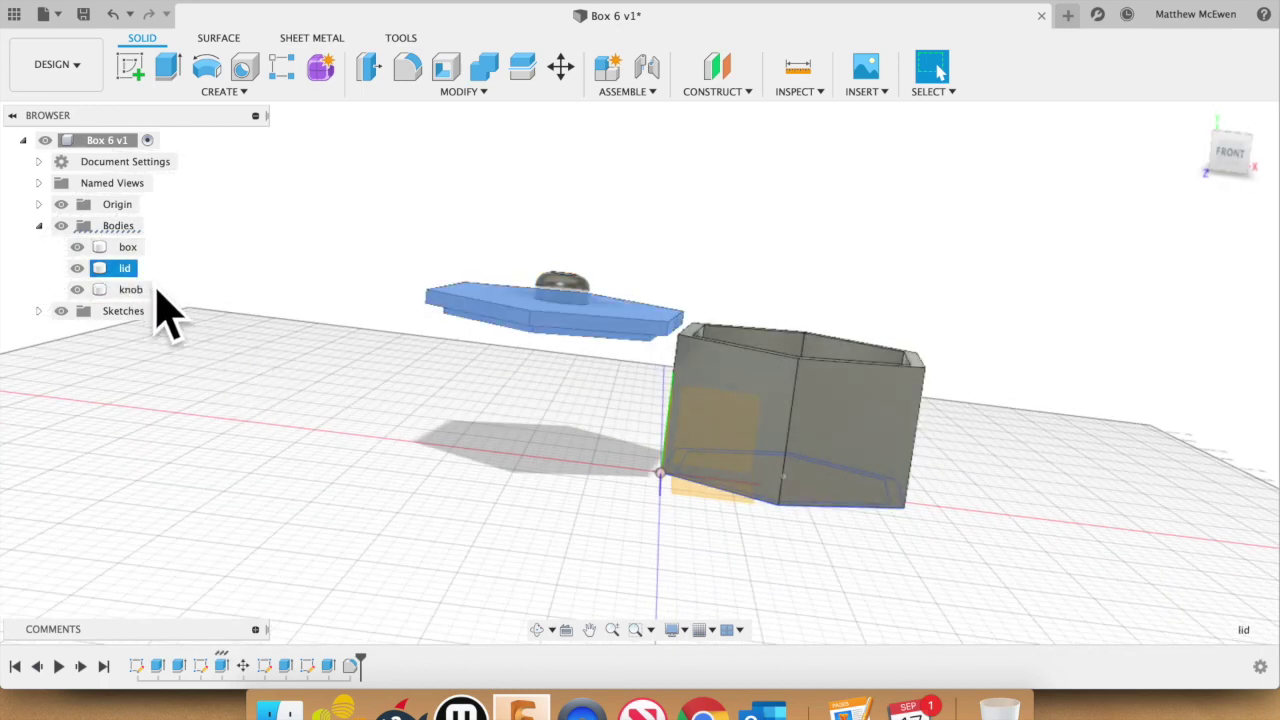
pyautogui.click(140, 250)
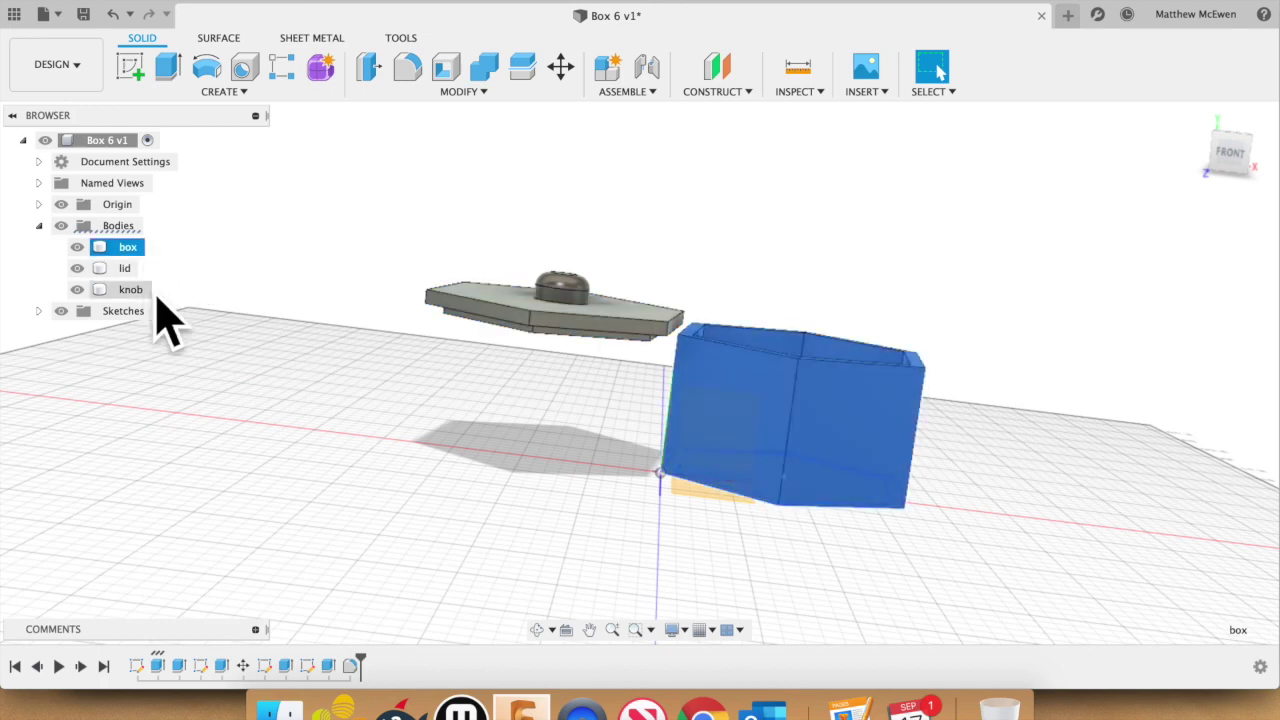
pyautogui.click(148, 290)
pyautogui.click(138, 270)
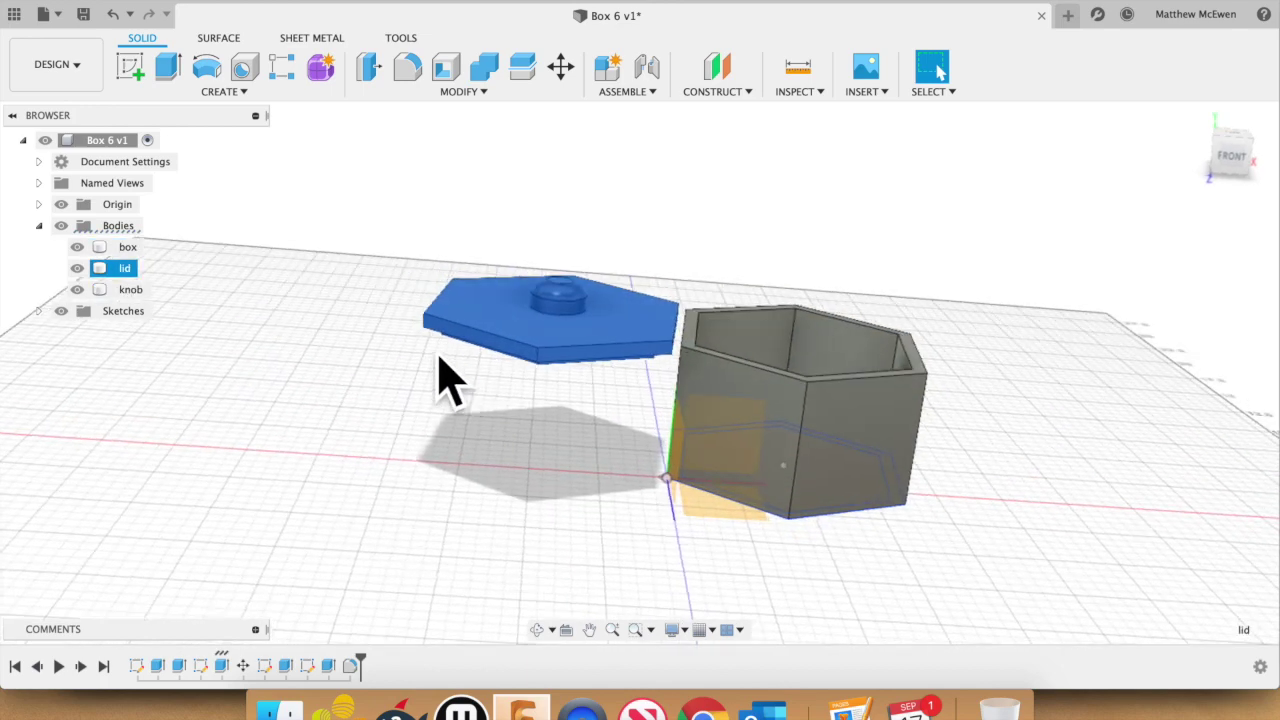
pyautogui.click(358, 350)
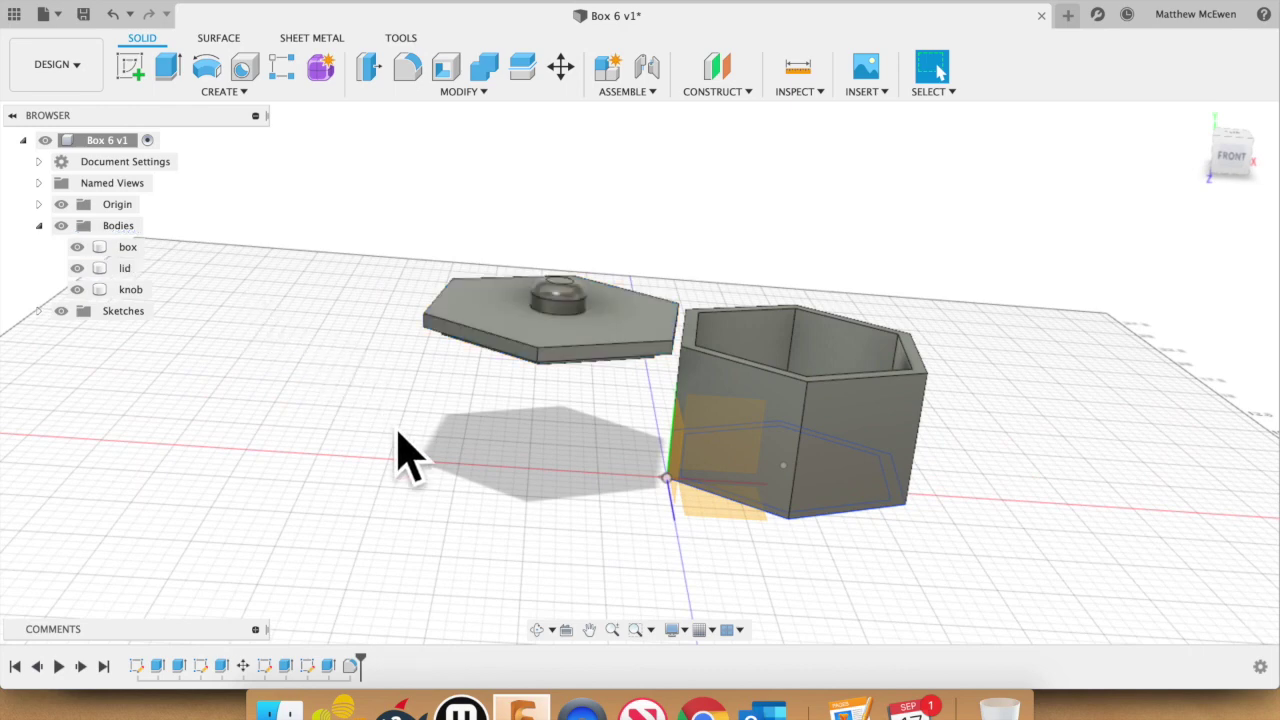
# Step: Zoom around the lid and its top face, then view the exported STL files in Downloads
pyautogui.keyDown('shift'); pyautogui.scroll(5, 543, 434); pyautogui.keyUp('shift')
pyautogui.keyDown('shift'); pyautogui.scroll(-4, 543, 434); pyautogui.keyUp('shift')
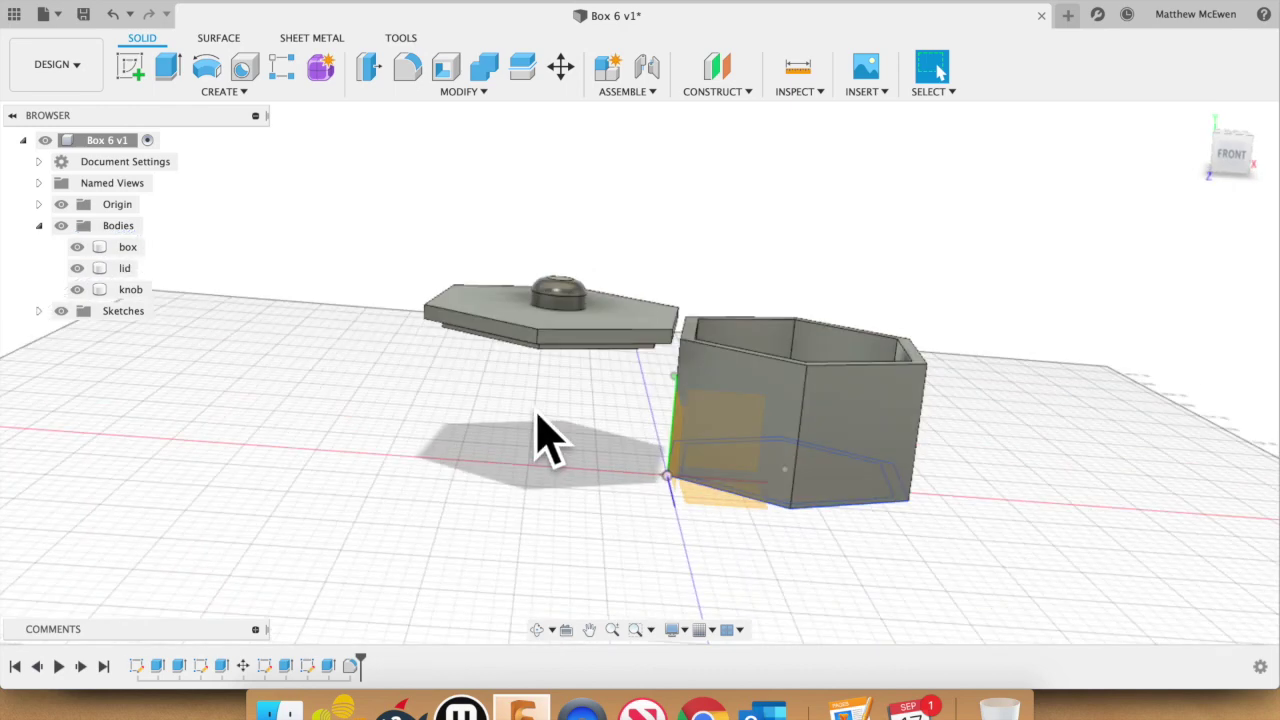
pyautogui.click(603, 347)
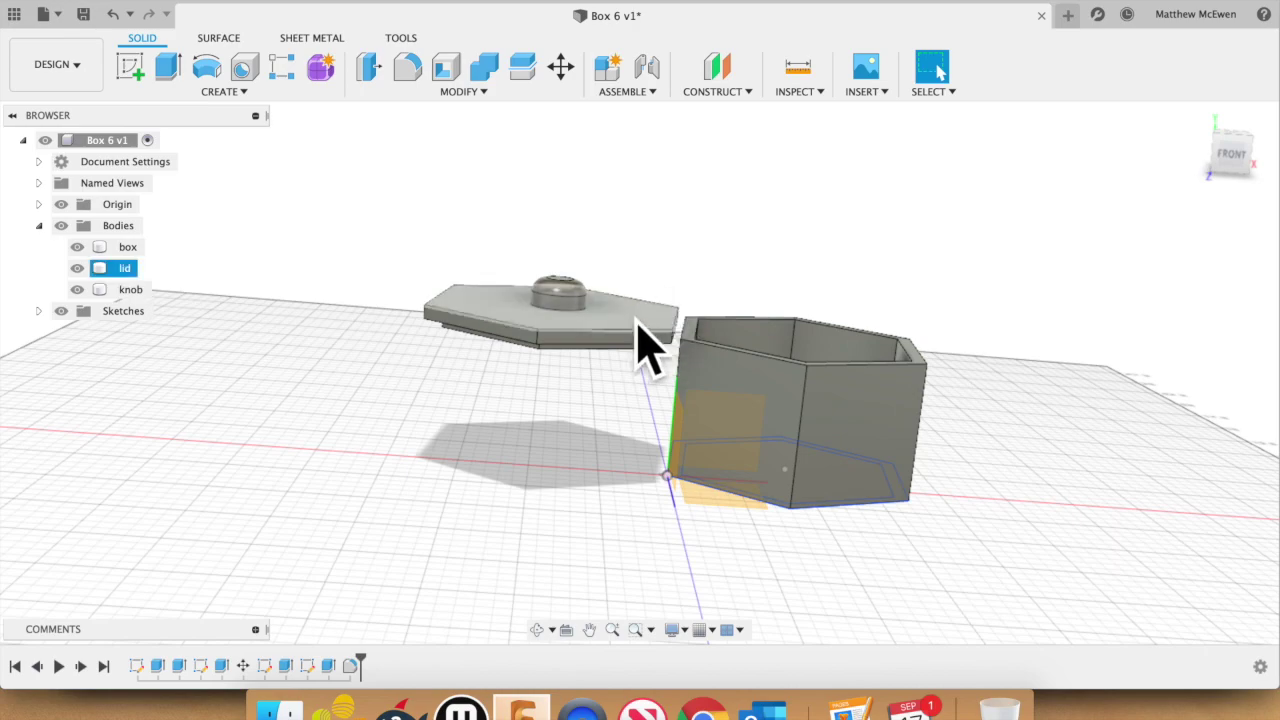
pyautogui.keyDown('shift'); pyautogui.scroll(4, 577, 430); pyautogui.keyUp('shift')
pyautogui.keyDown('shift'); pyautogui.scroll(-6, 571, 337); pyautogui.keyUp('shift')
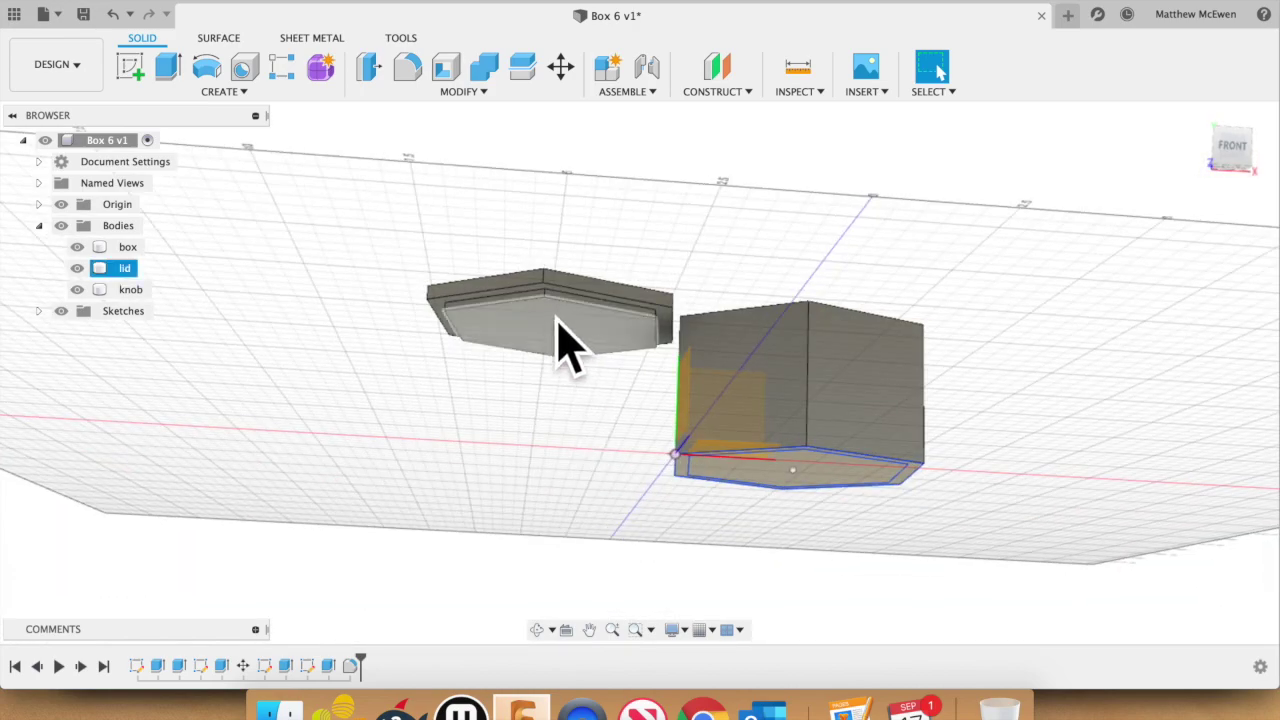
pyautogui.keyDown('shift'); pyautogui.scroll(3, 565, 350); pyautogui.keyUp('shift')
pyautogui.keyDown('shift'); pyautogui.scroll(4, 563, 348); pyautogui.keyUp('shift')
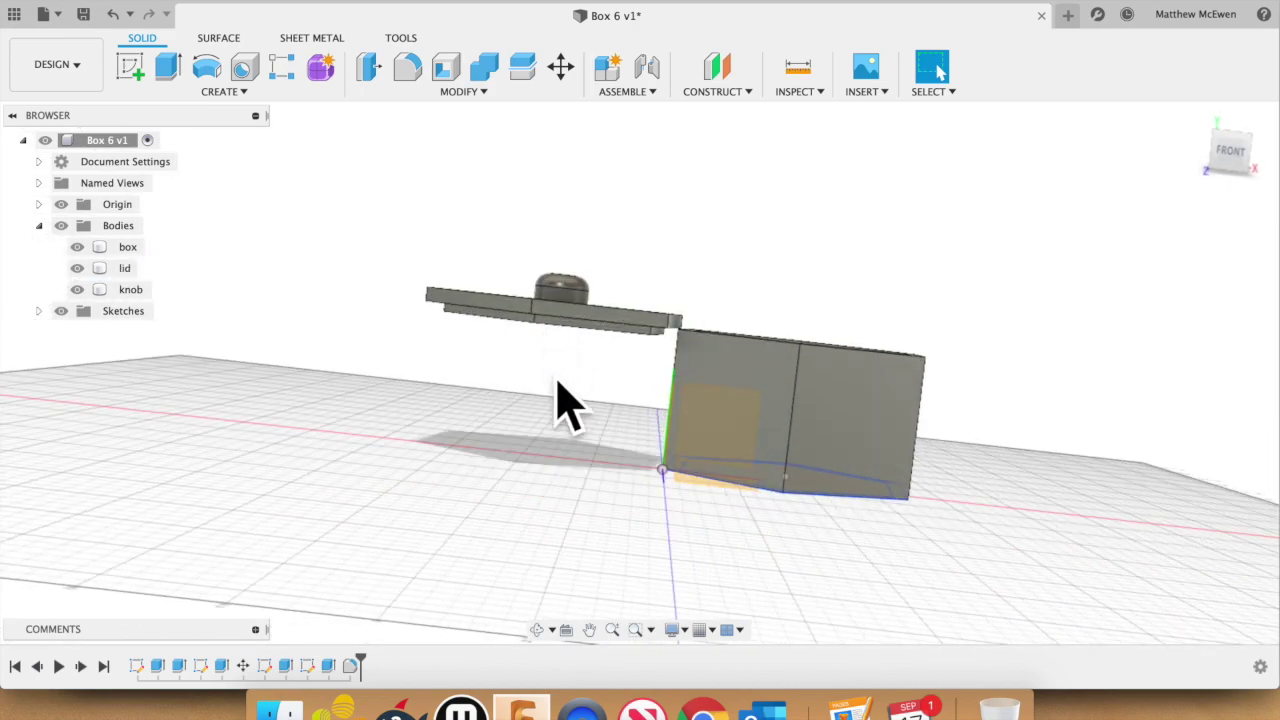
pyautogui.keyDown('shift'); pyautogui.scroll(-5, 563, 400); pyautogui.keyUp('shift')
pyautogui.click(500, 316)
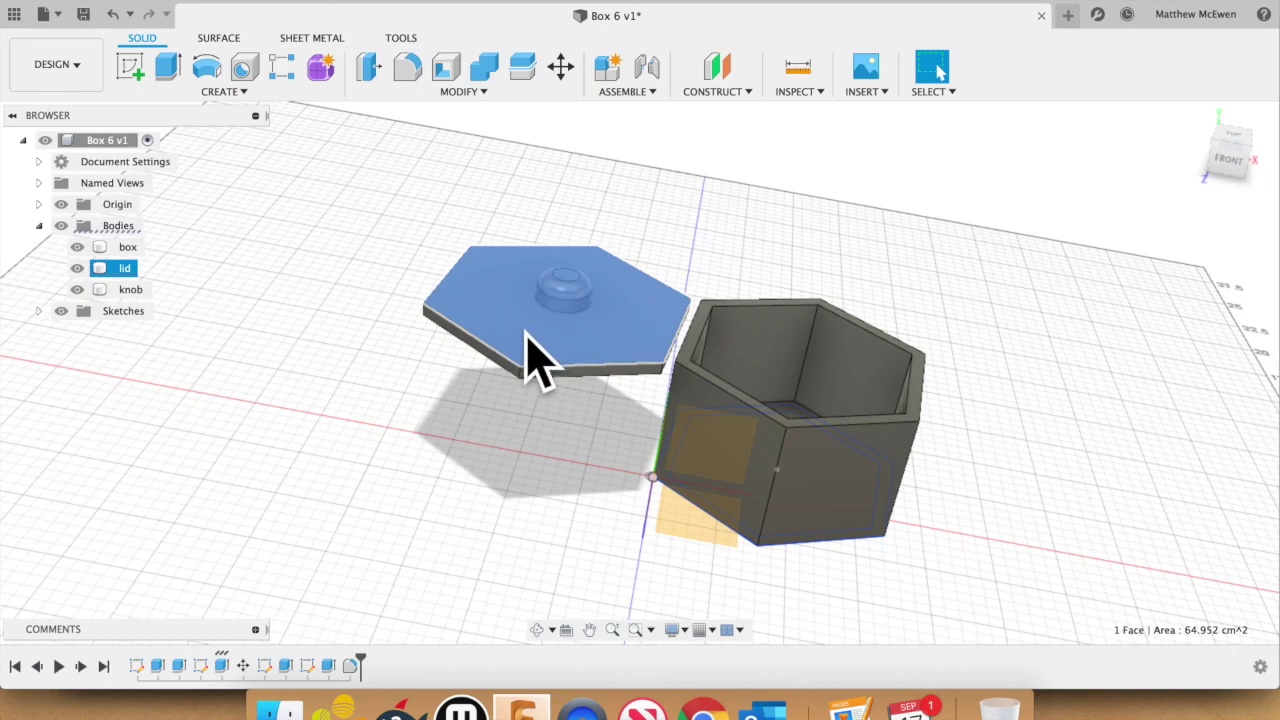
pyautogui.keyDown('shift'); pyautogui.scroll(4, 529, 349); pyautogui.keyUp('shift')
pyautogui.keyDown('shift'); pyautogui.scroll(-2, 529, 349); pyautogui.keyUp('shift')
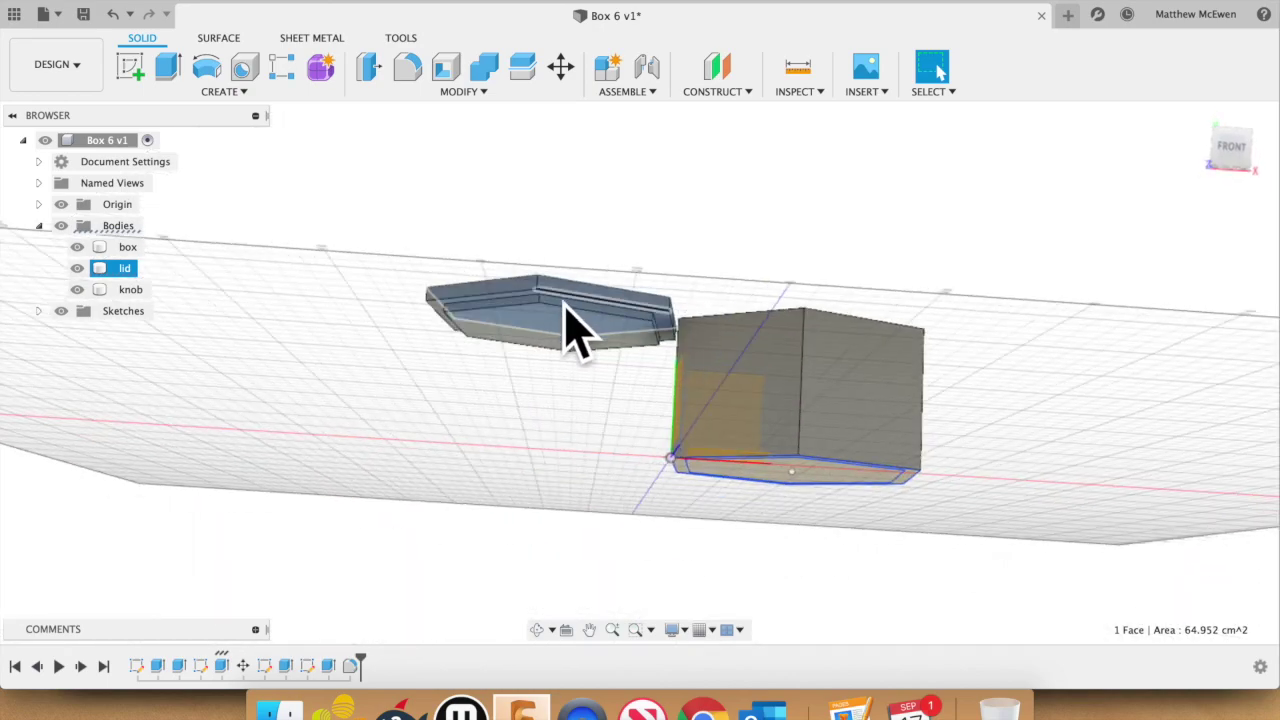
pyautogui.keyDown('shift'); pyautogui.scroll(-6, 543, 403); pyautogui.keyUp('shift')
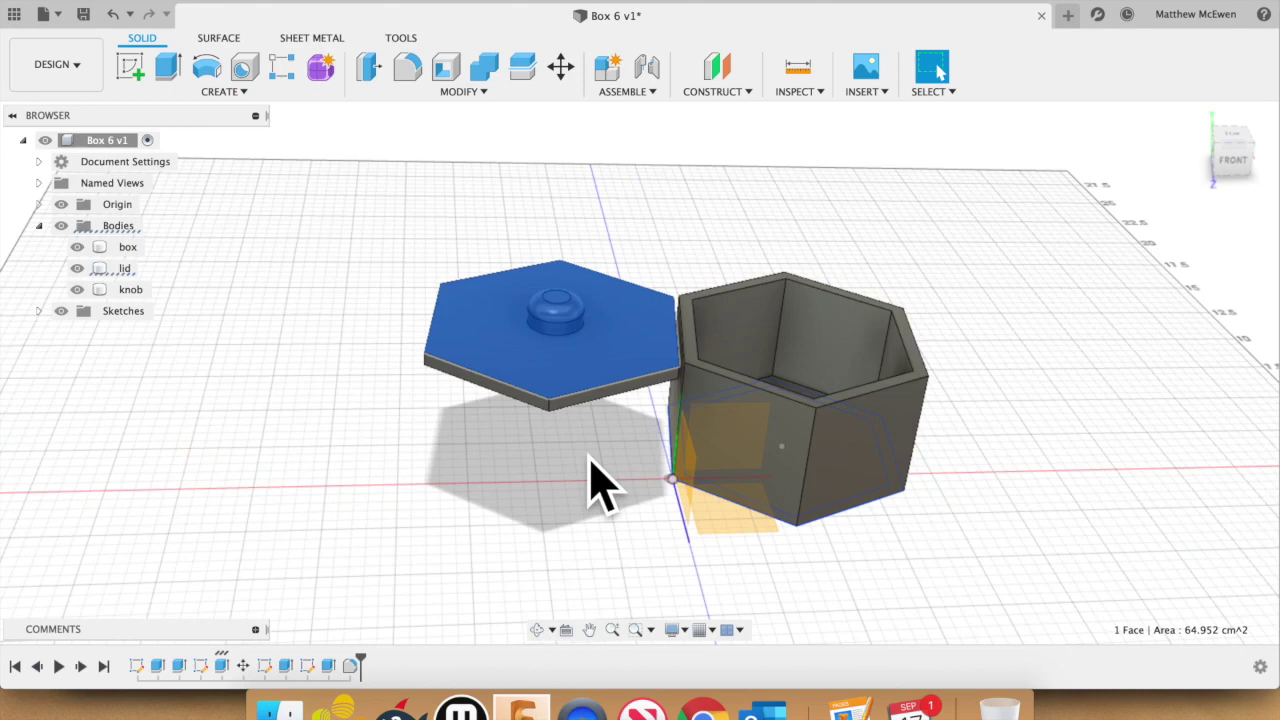
pyautogui.keyDown('shift'); pyautogui.scroll(-3, 588, 491); pyautogui.keyUp('shift')
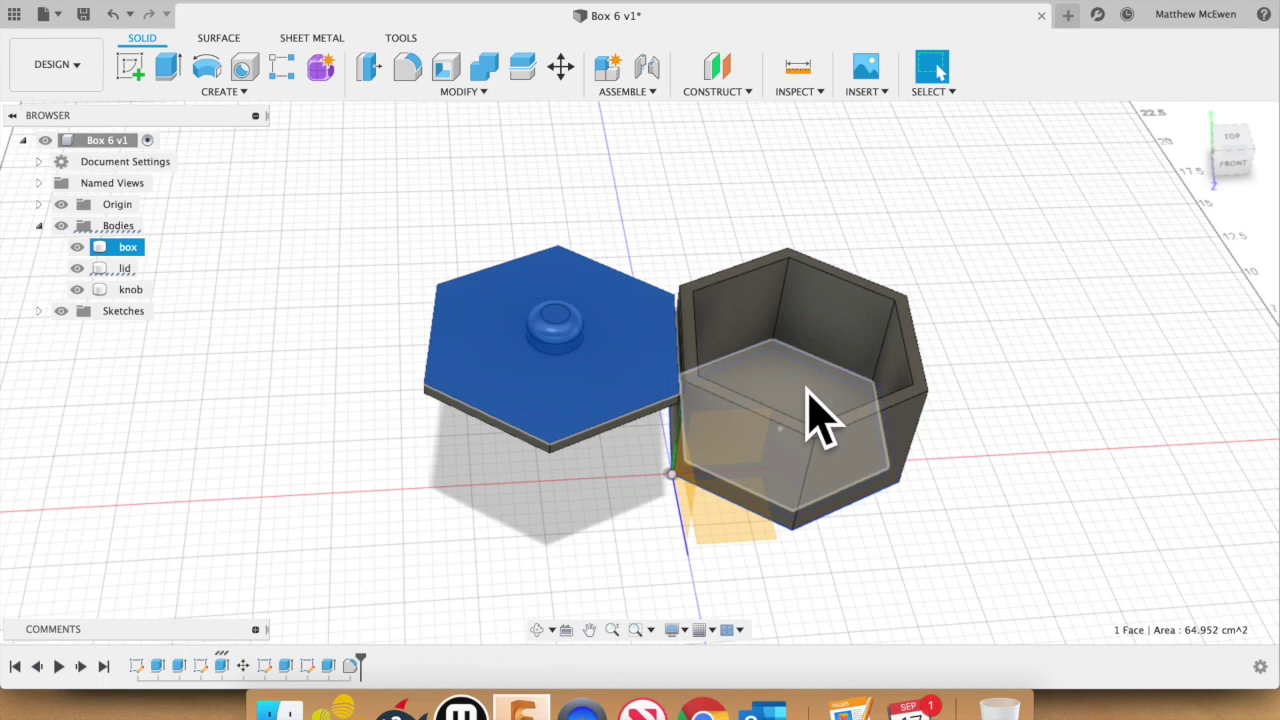
pyautogui.keyDown('shift'); pyautogui.scroll(6, 810, 410); pyautogui.keyUp('shift')
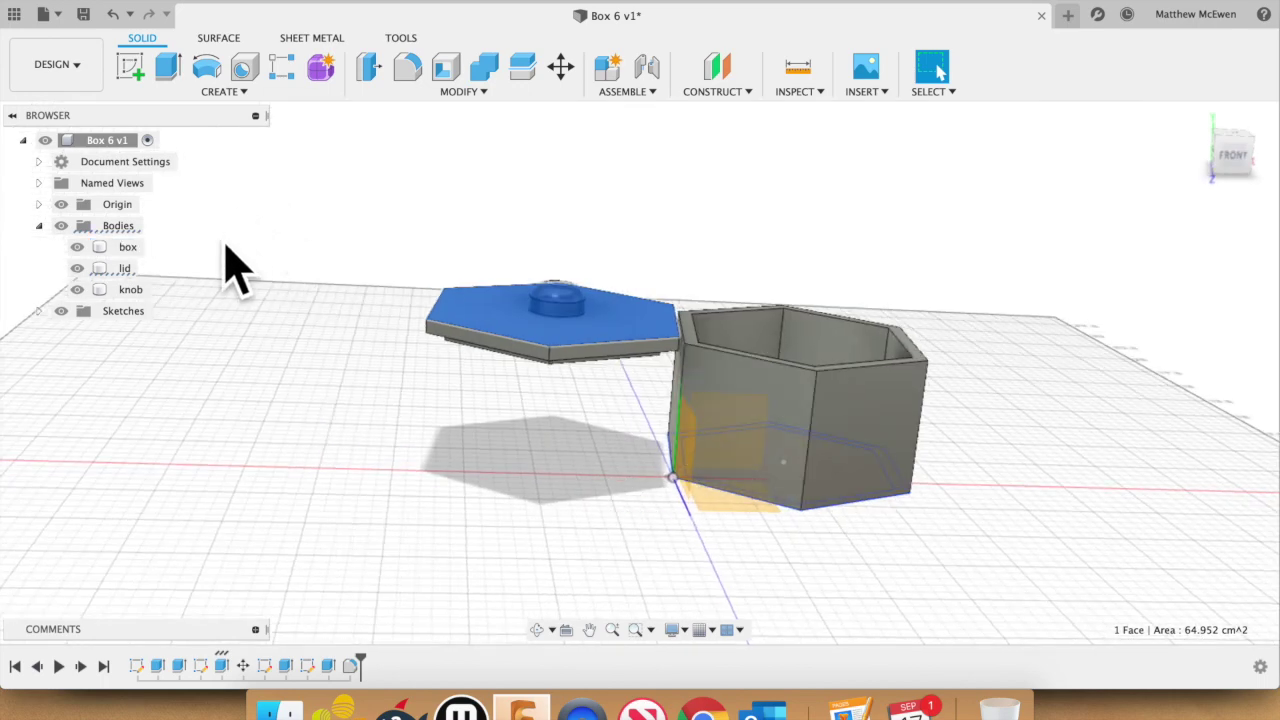
pyautogui.click(279, 708)
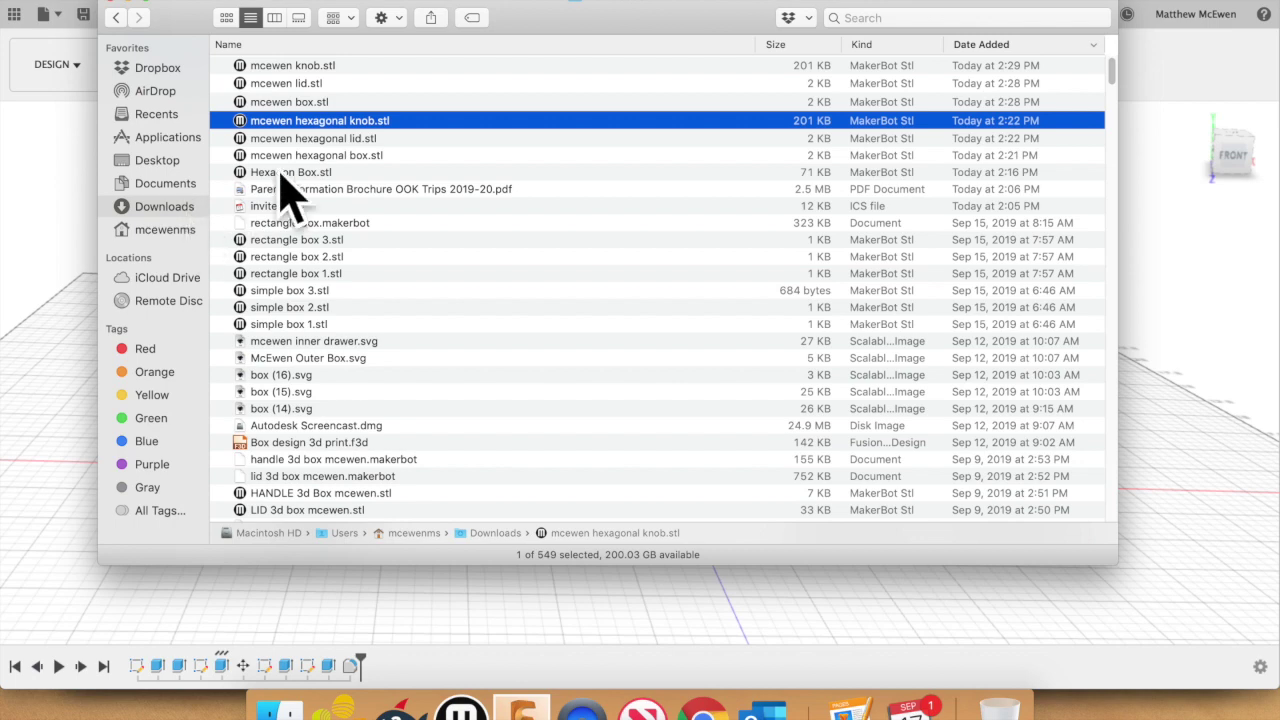
pyautogui.click(342, 103)
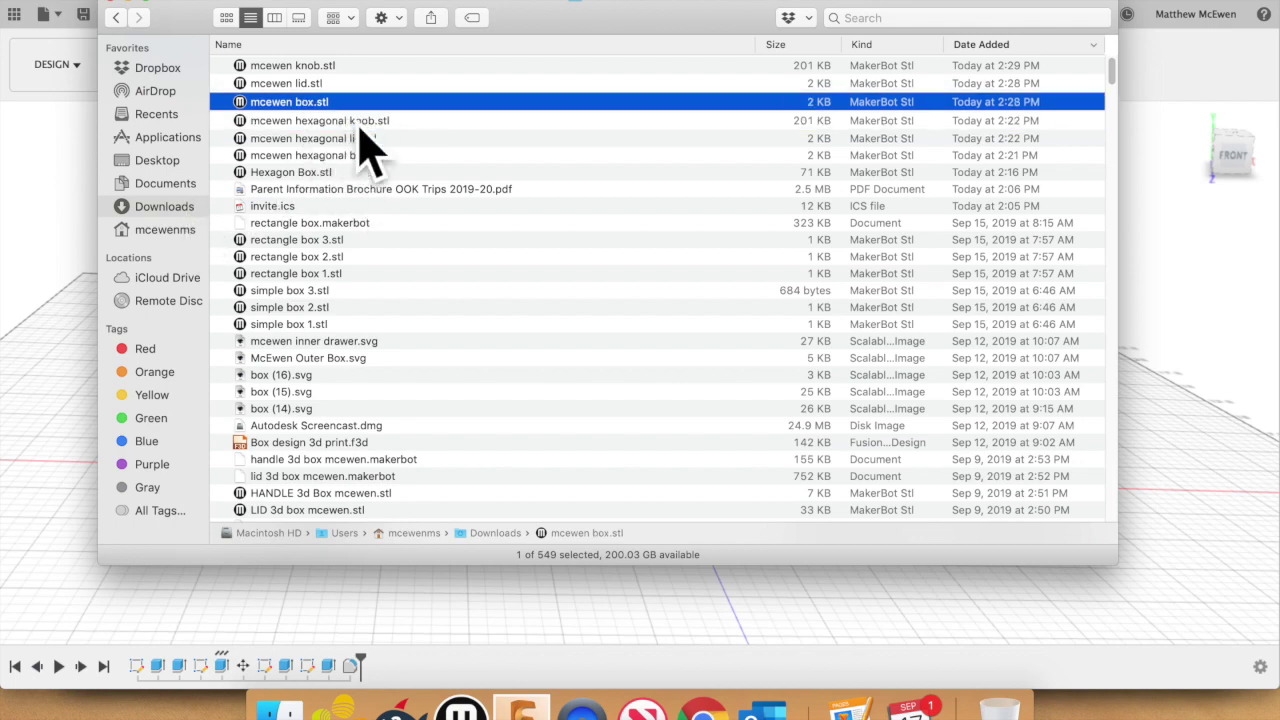
pyautogui.press('space')
pyautogui.press('Up')
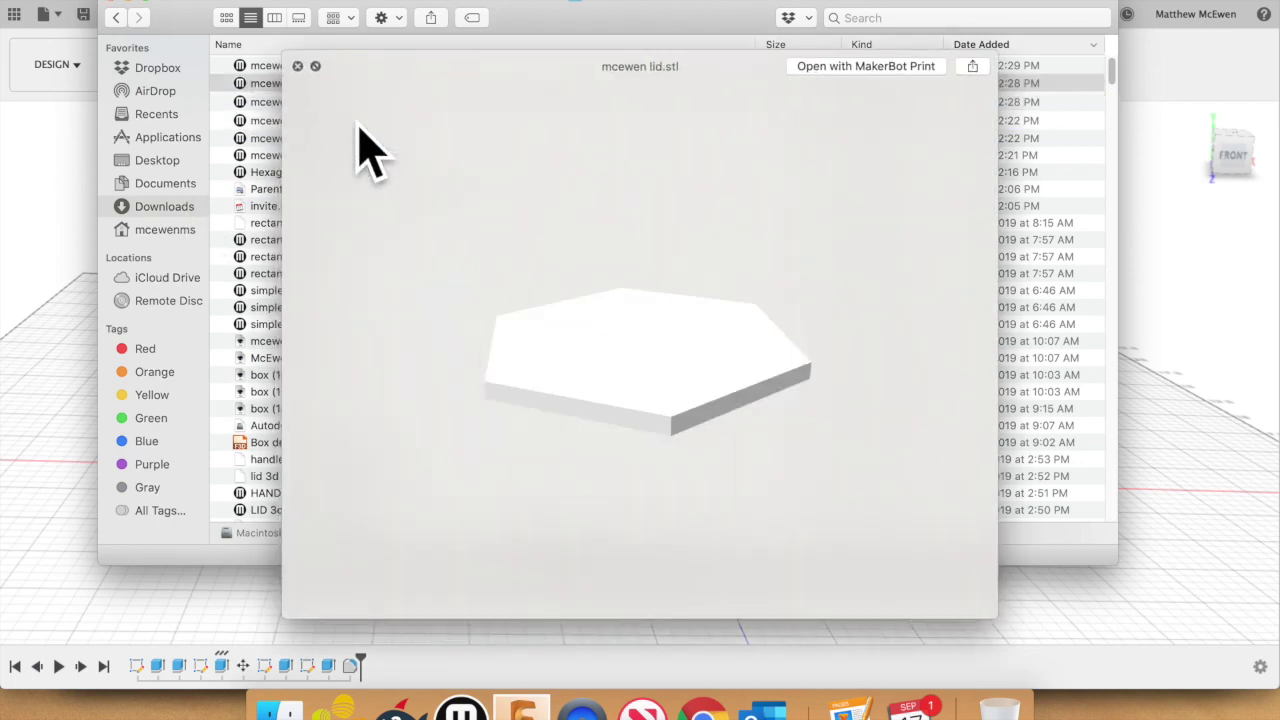
pyautogui.press('Up')
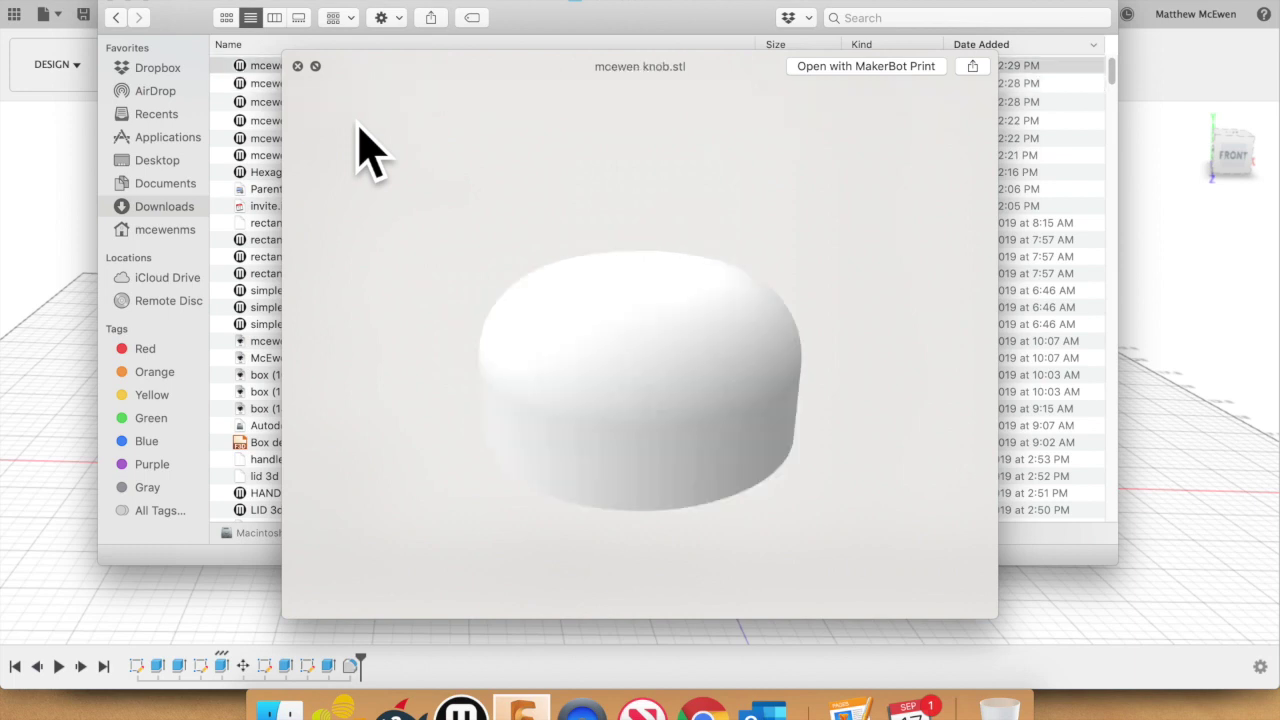
pyautogui.press('Down')
pyautogui.press('Down')
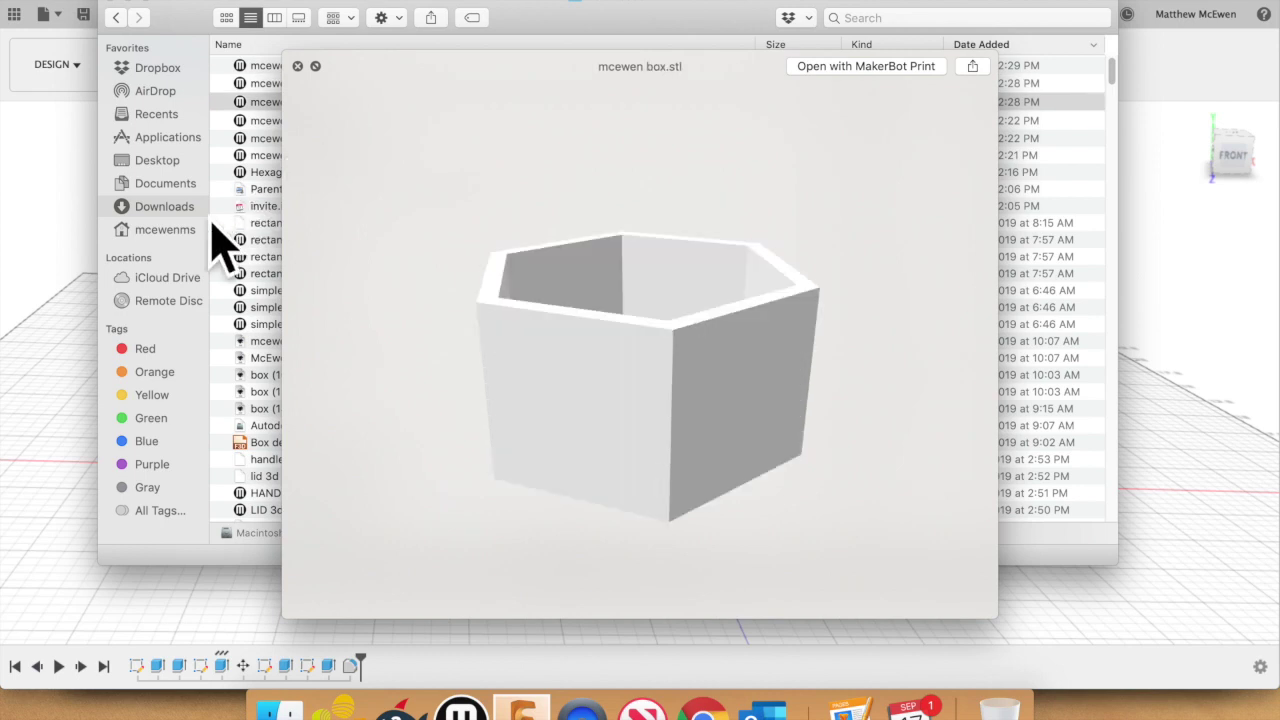
pyautogui.click(71, 277)
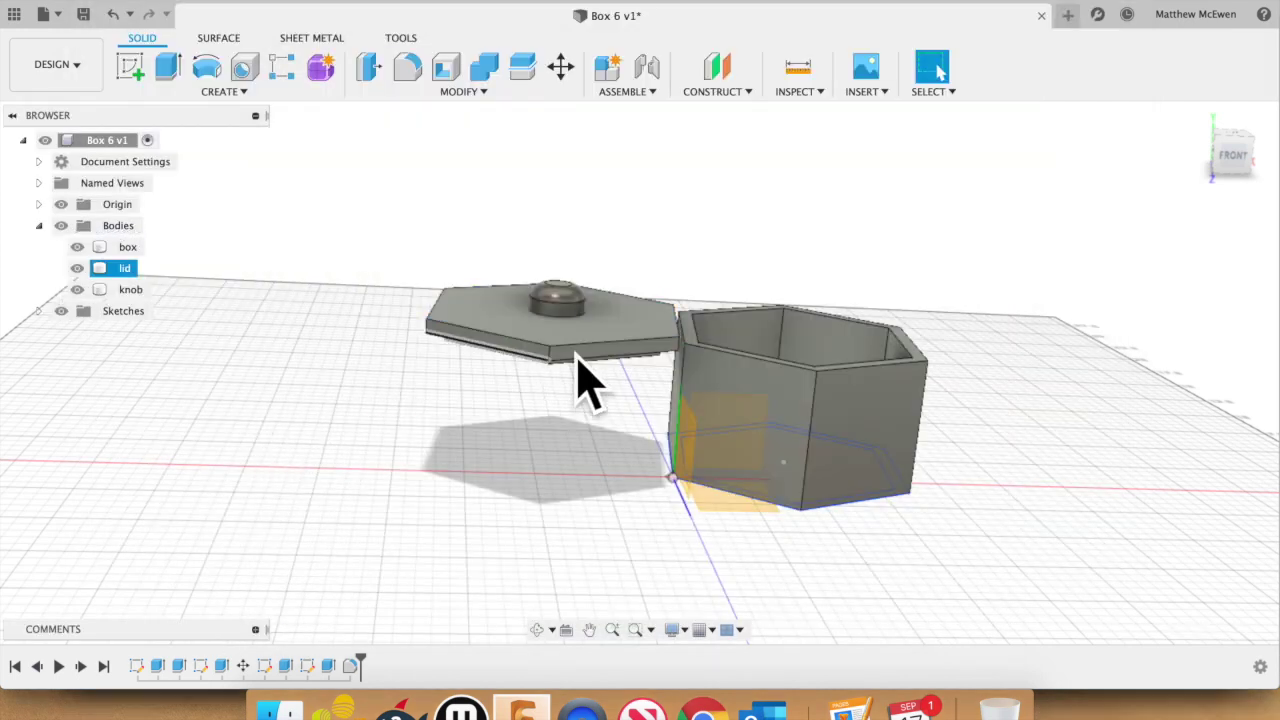
# Step: Export the whole Box 6 v1 design, with box, lid and knob, as the 'box test' STL into Downloads
pyautogui.click(162, 158)
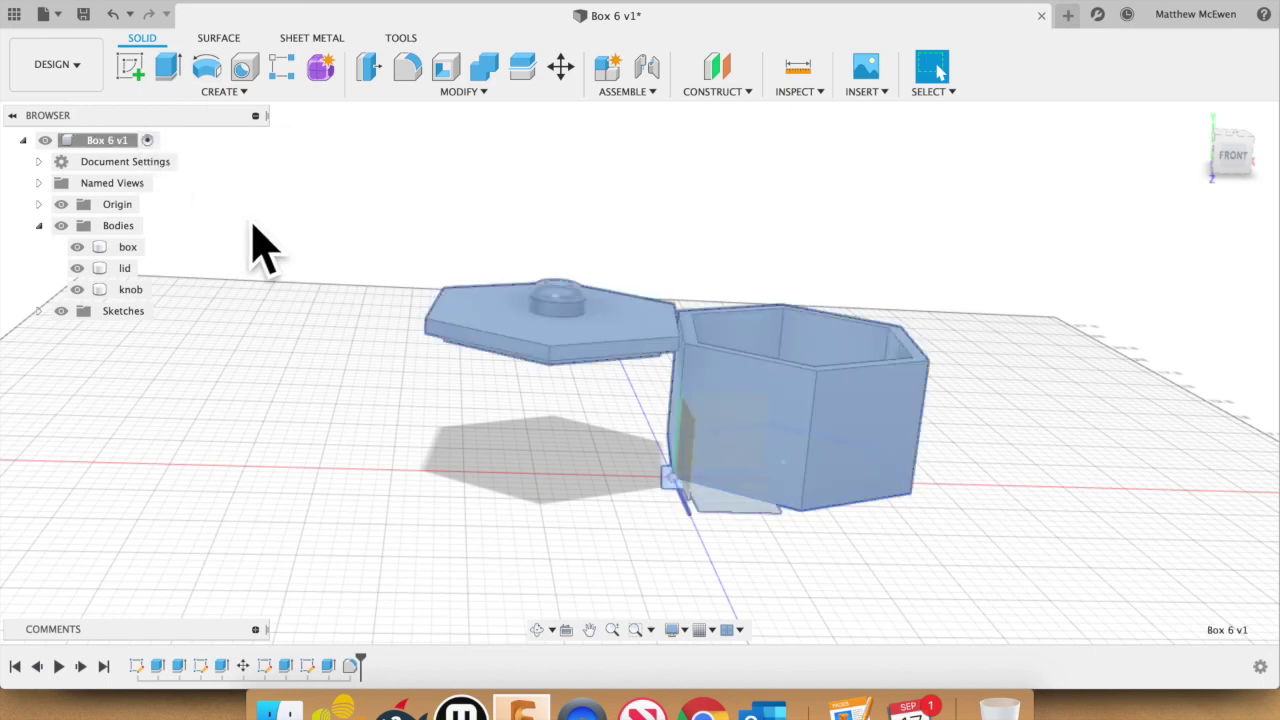
pyautogui.rightClick(158, 155)
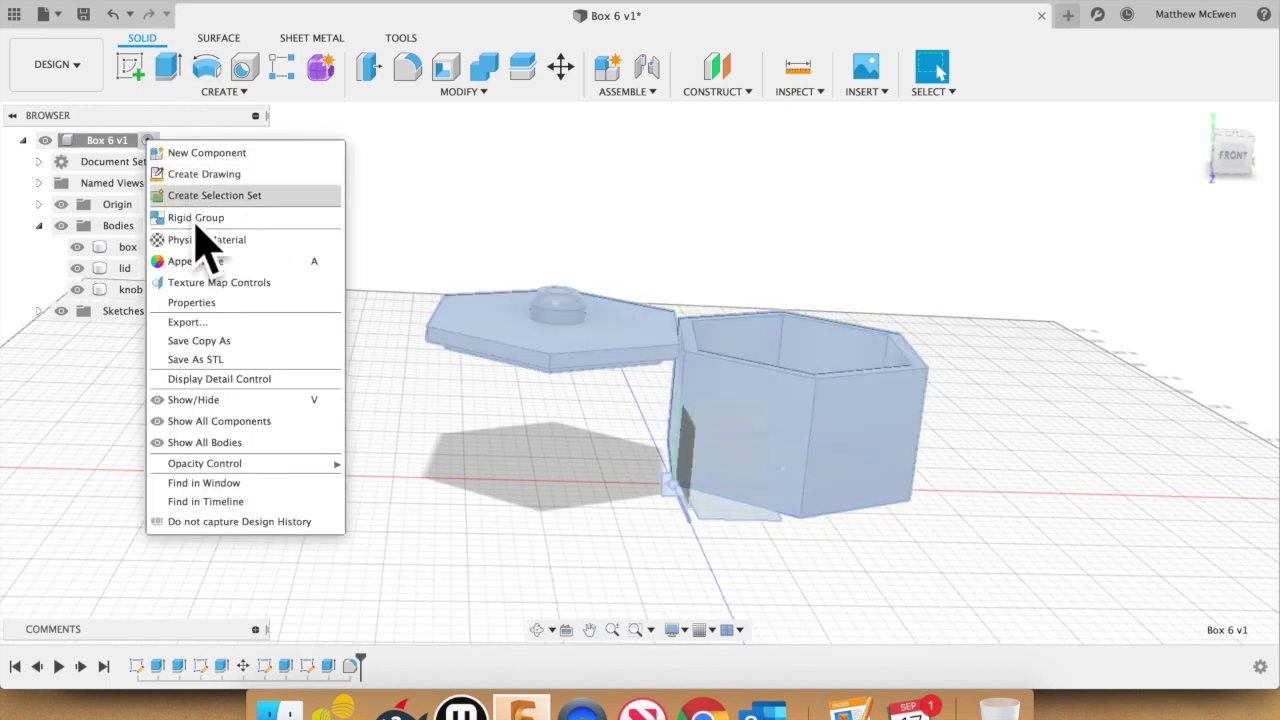
pyautogui.click(232, 362)
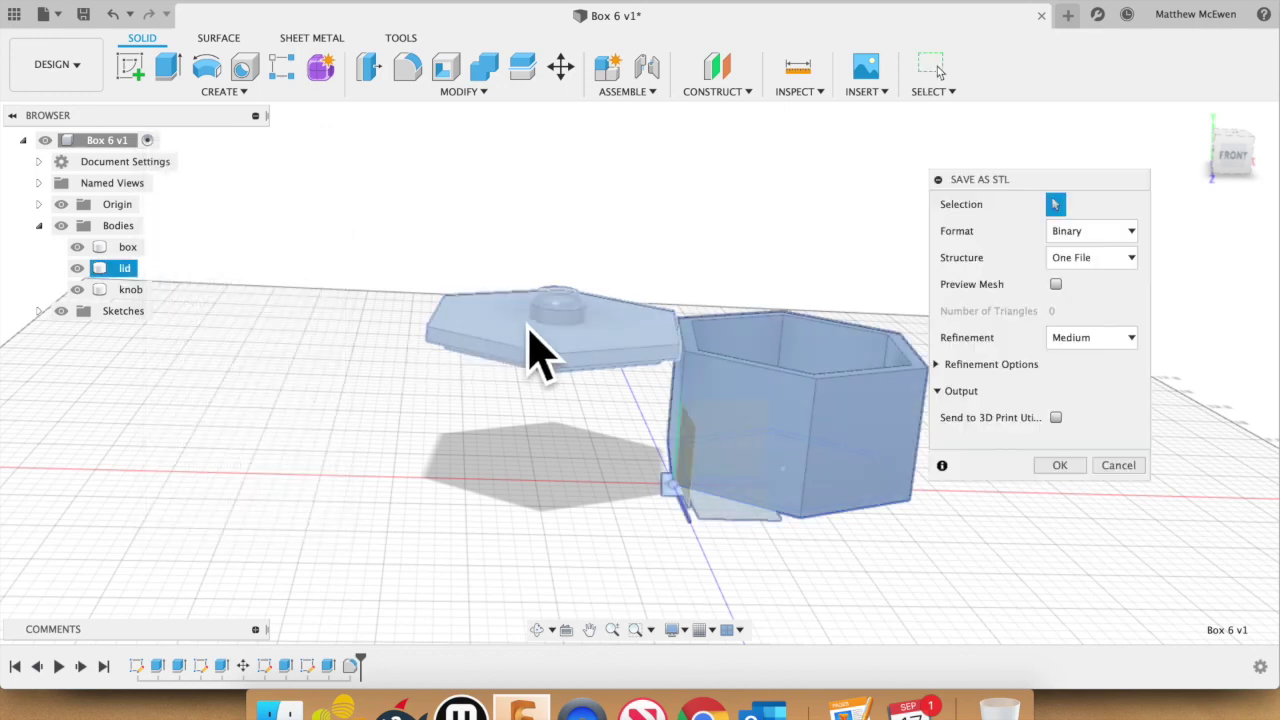
pyautogui.click(1060, 466)
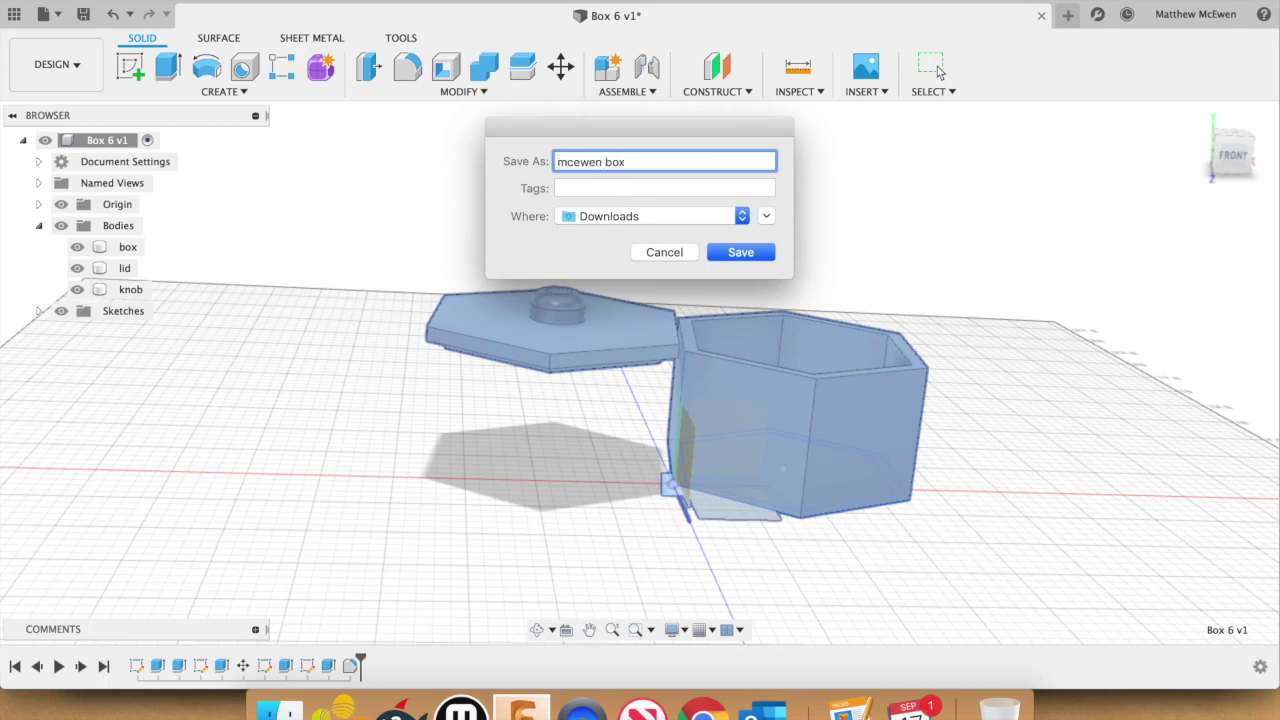
pyautogui.press('Return')
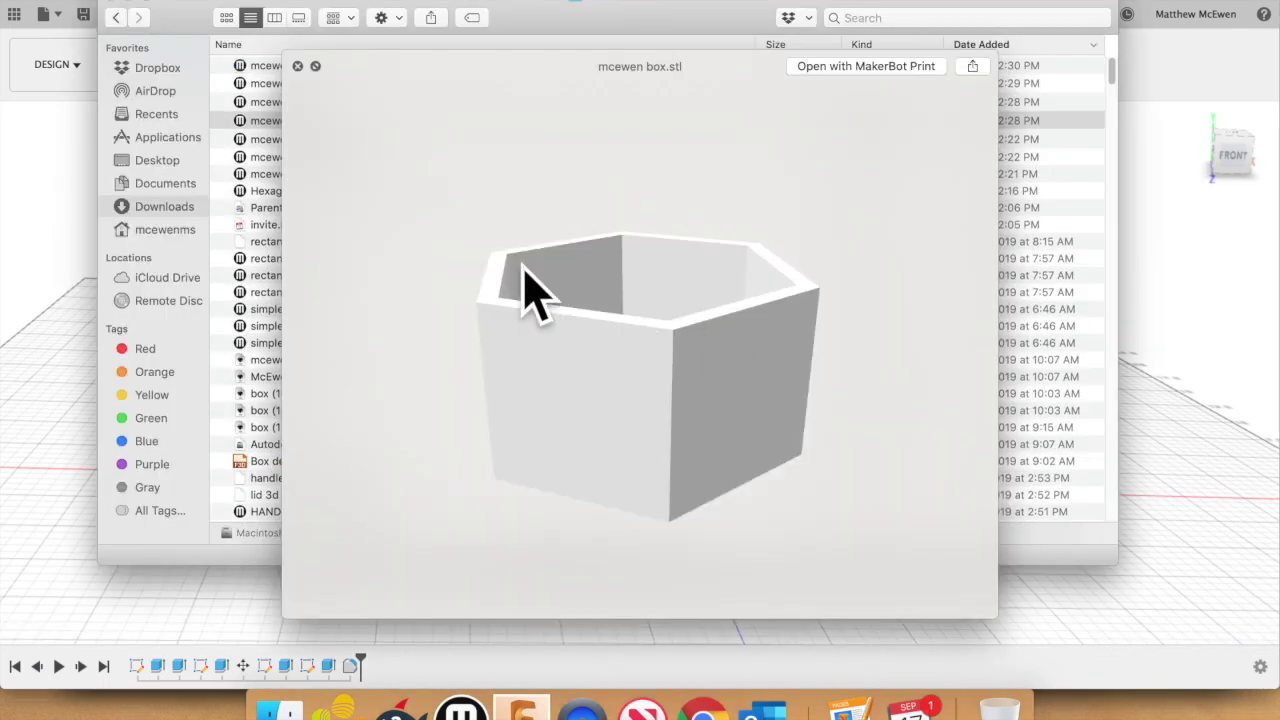
# Step: Quick Look the combined box test STL and zoom the preview
pyautogui.press('space')
pyautogui.click(411, 70)
pyautogui.press('space')
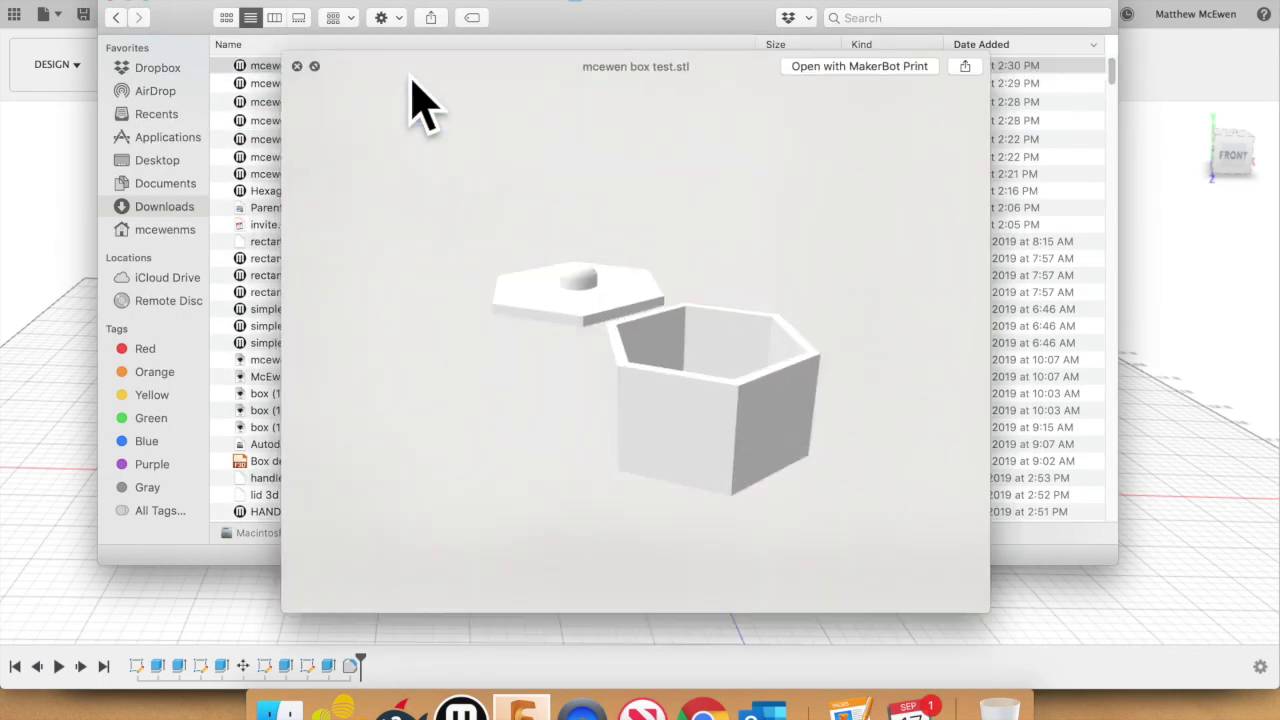
pyautogui.scroll(5, 643, 400)
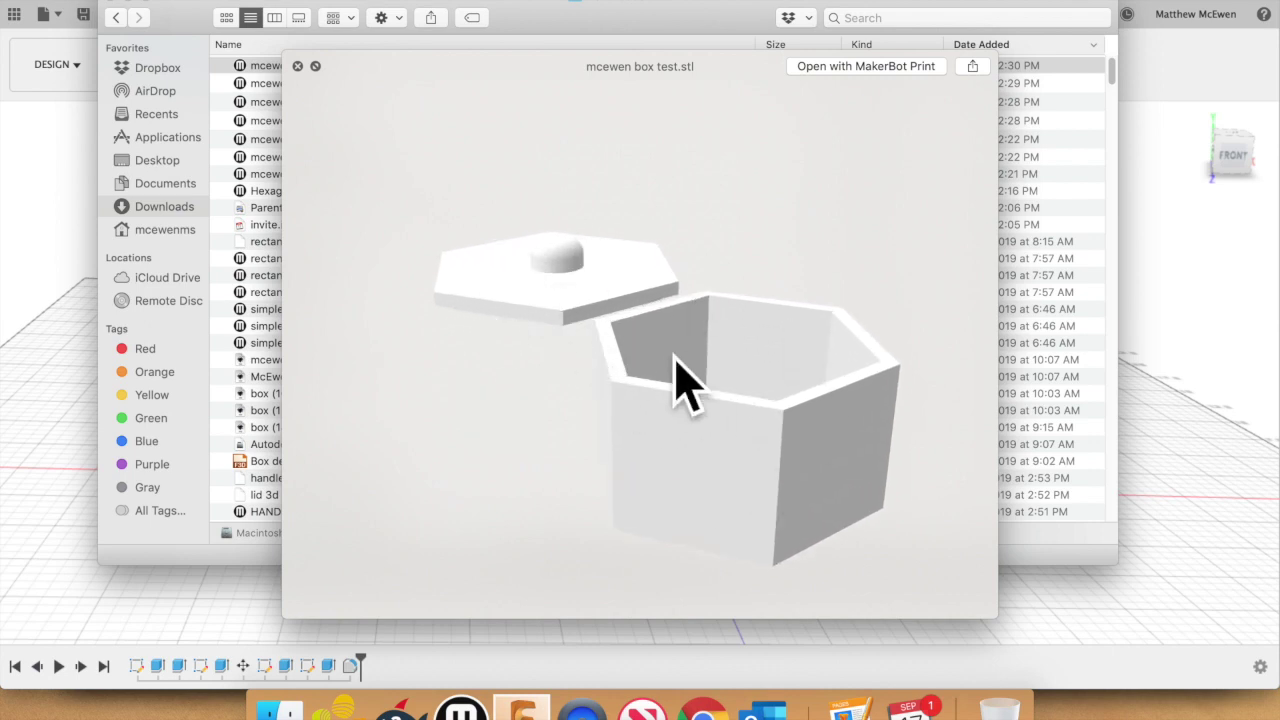
pyautogui.scroll(-5, 728, 350)
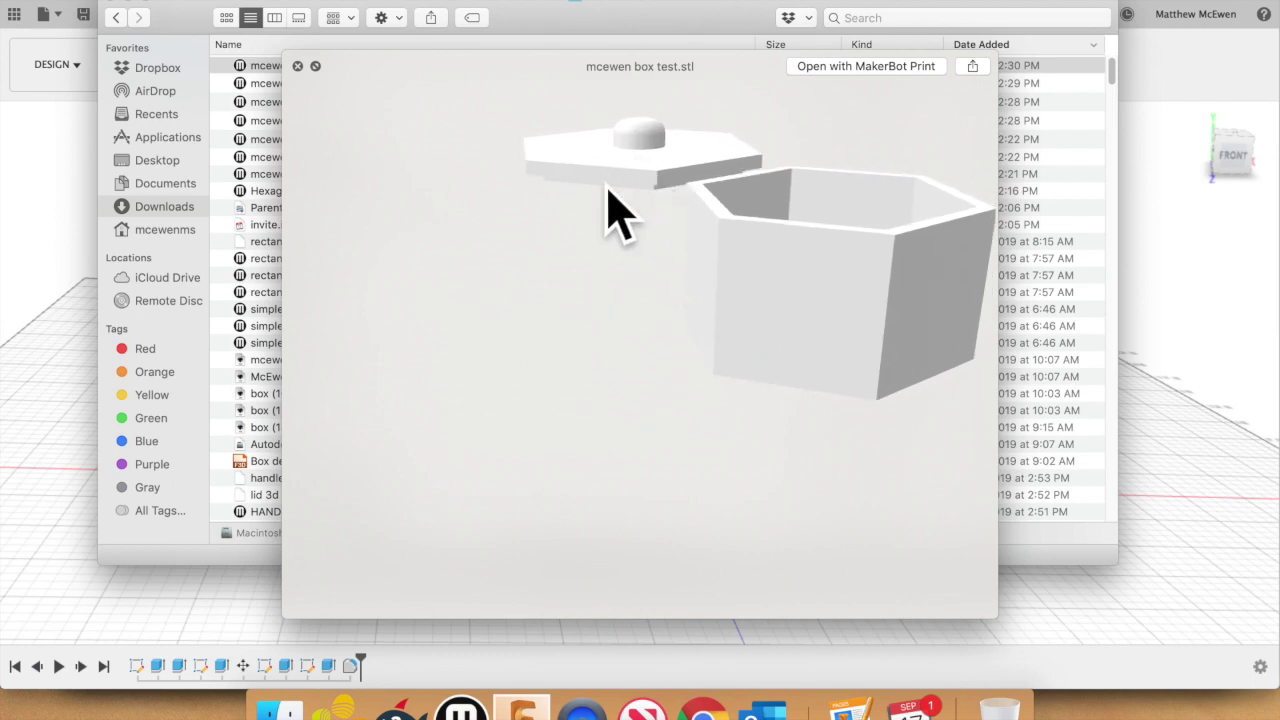
pyautogui.press('space')
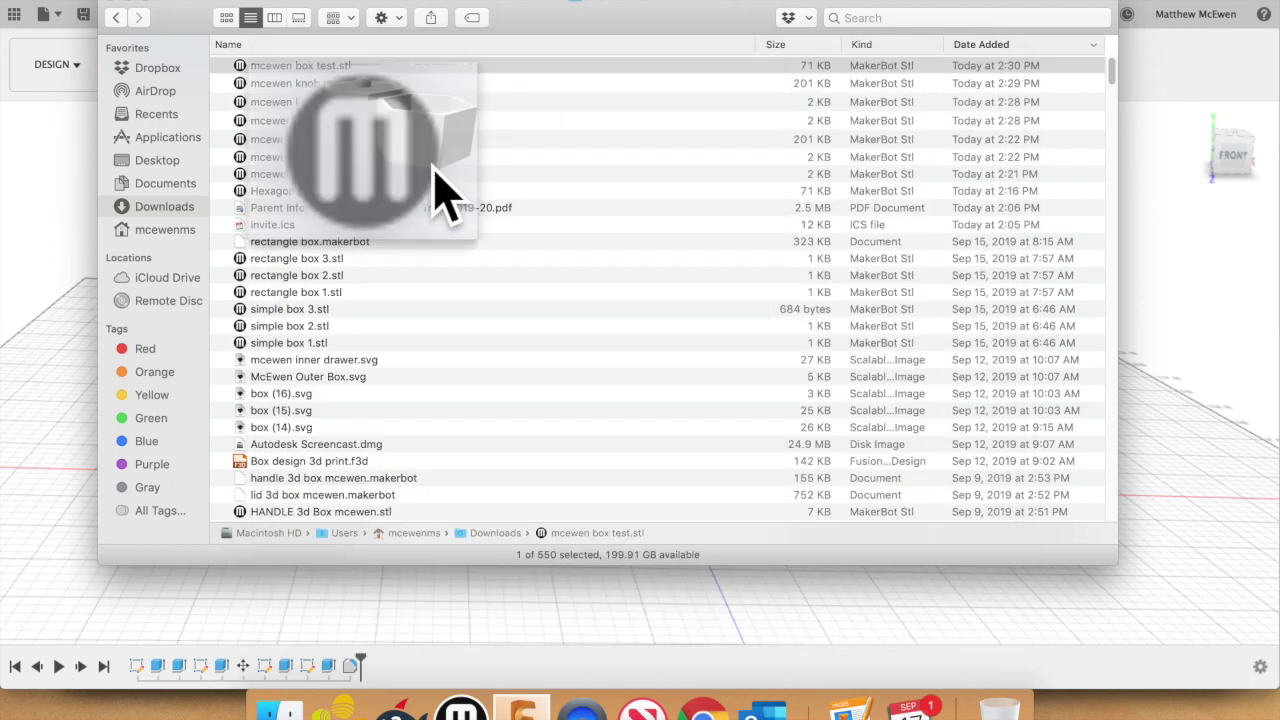
# Step: Preview the knob and box STLs, then drag the box STL onto MakerBot Print
pyautogui.click(358, 83)
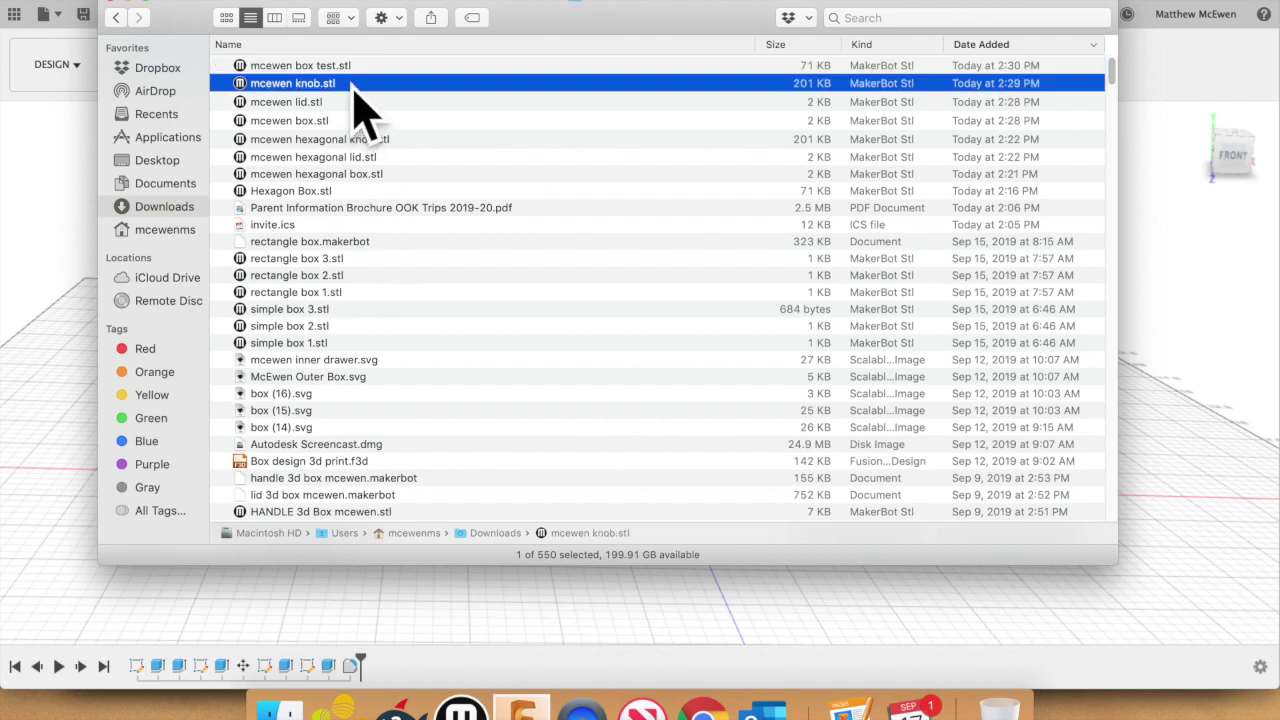
pyautogui.press('space')
pyautogui.press('Down')
pyautogui.press('Down')
pyautogui.moveTo(355, 120); pyautogui.dragTo(460, 705)
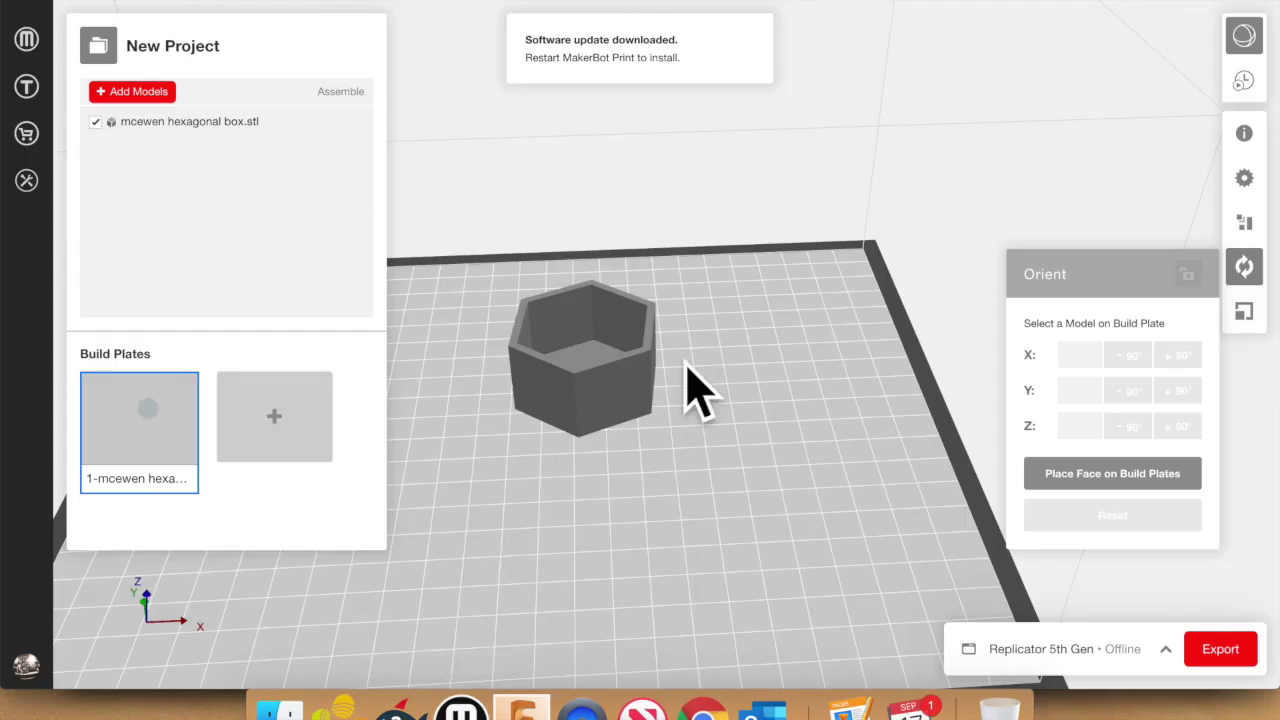
# Step: Start a new MakerBot Print project and add the box STL from Downloads
pyautogui.click(180, 5)
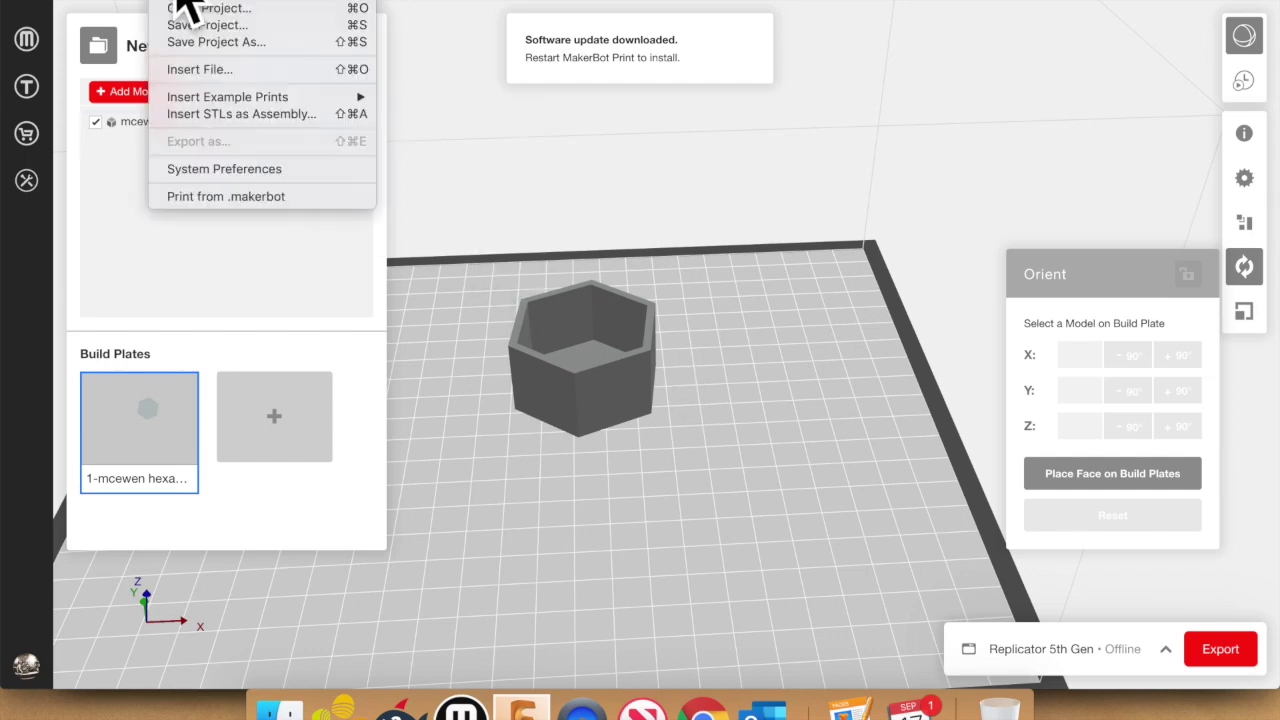
pyautogui.press('super+n')
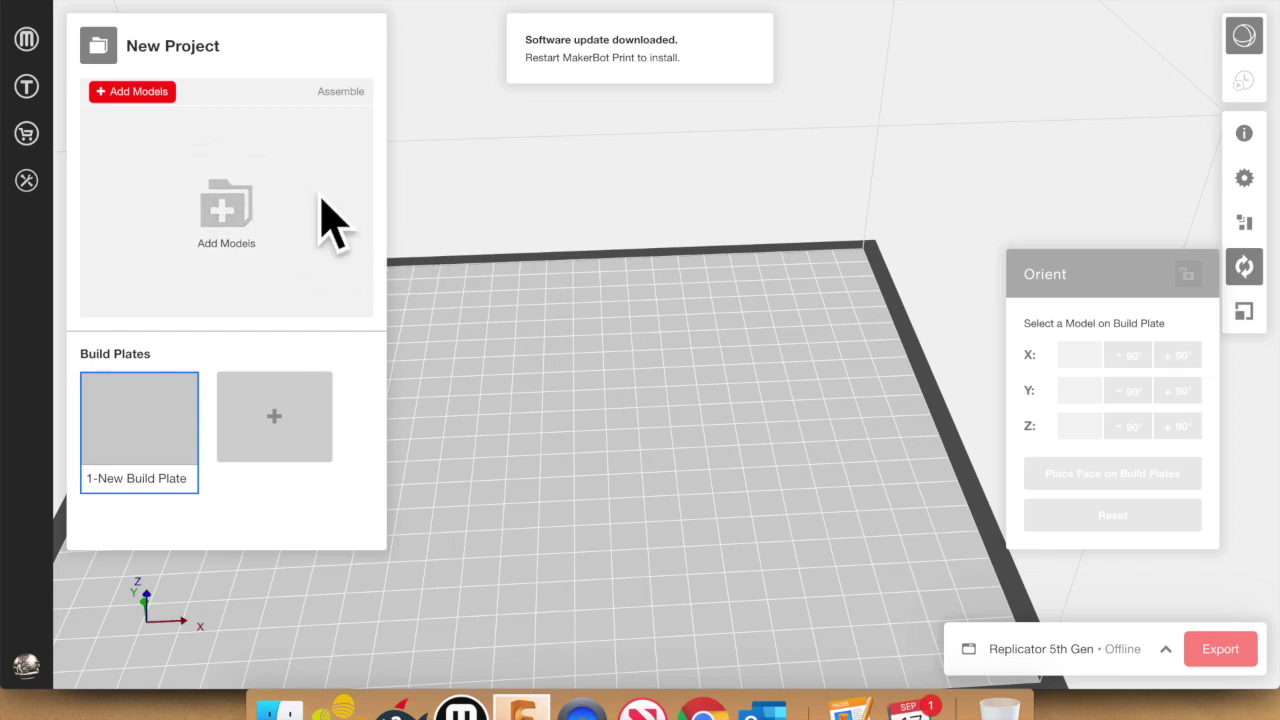
pyautogui.click(268, 232)
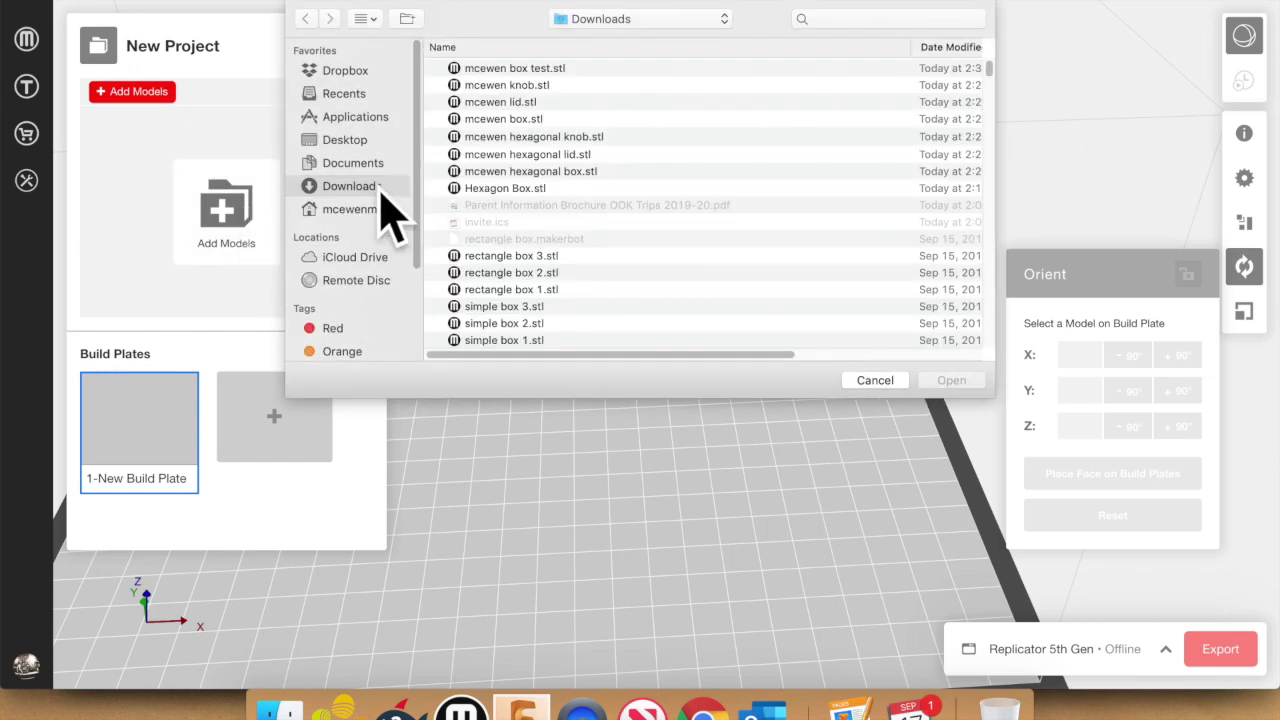
pyautogui.click(601, 120)
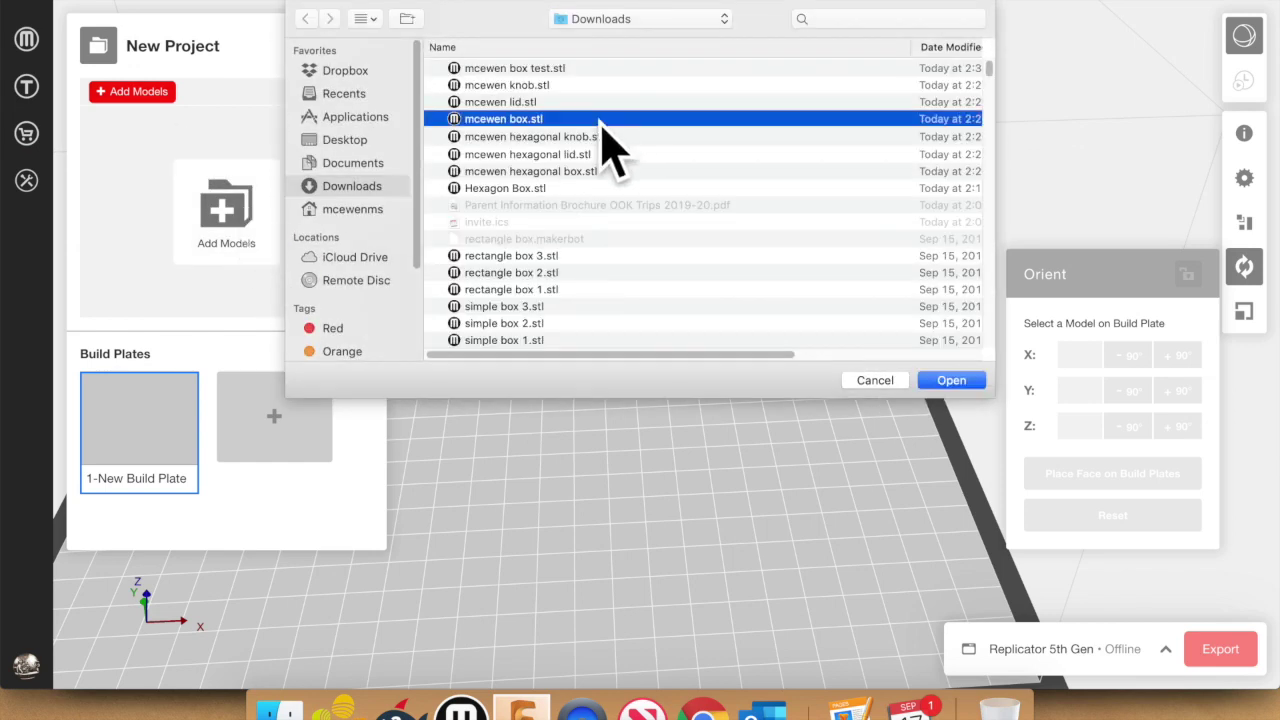
pyautogui.press('Return')
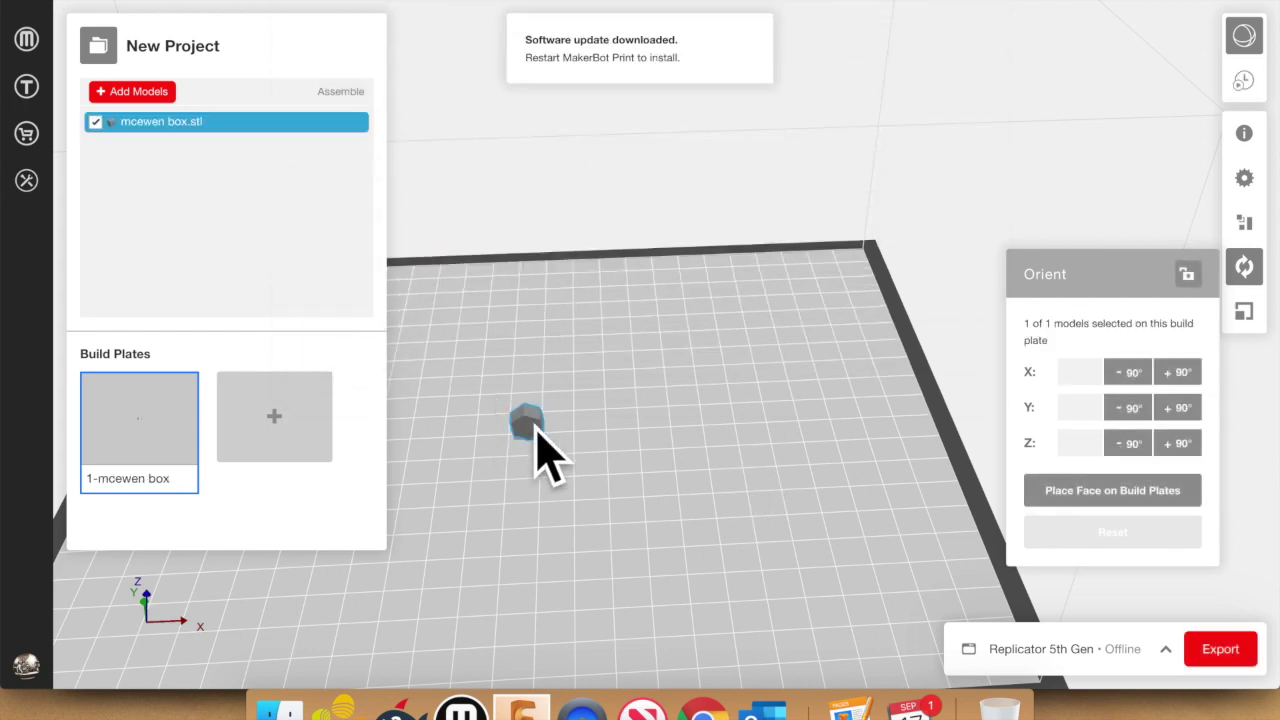
# Step: Show the Scale settings for the 9.196 × 5 × 9.928 mm box
pyautogui.scroll(-5, 668, 460)
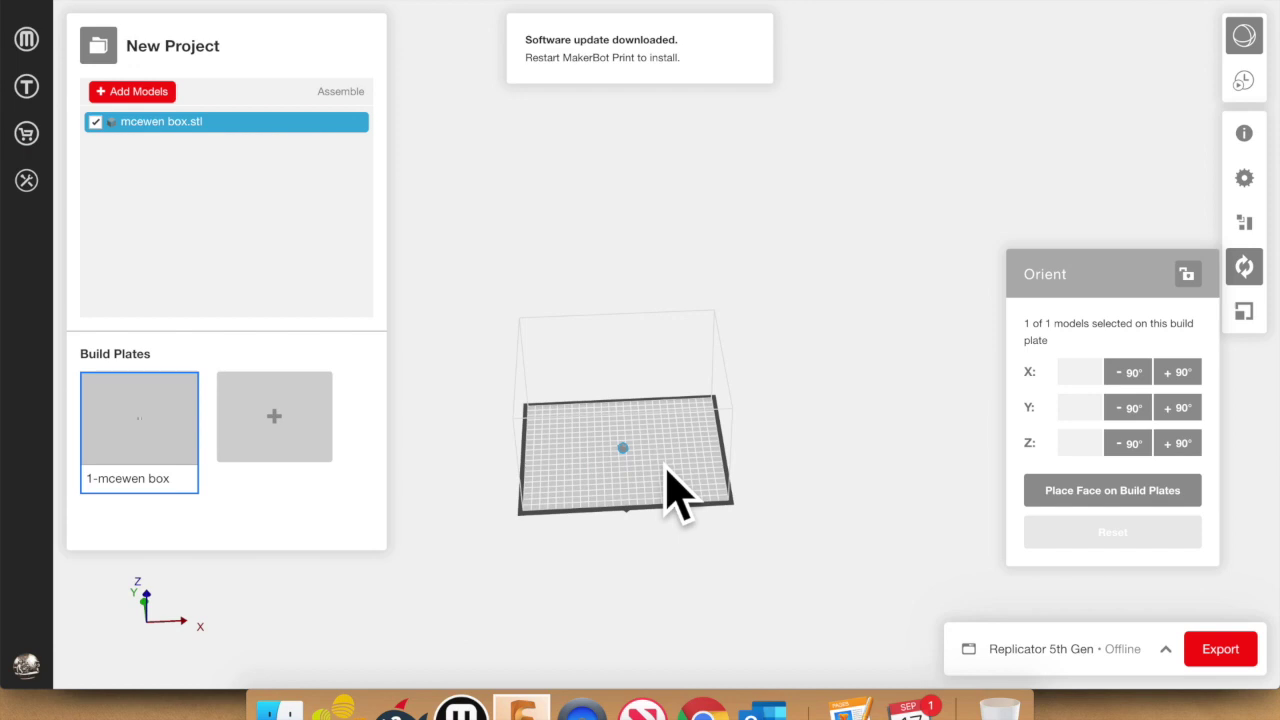
pyautogui.scroll(5, 668, 460)
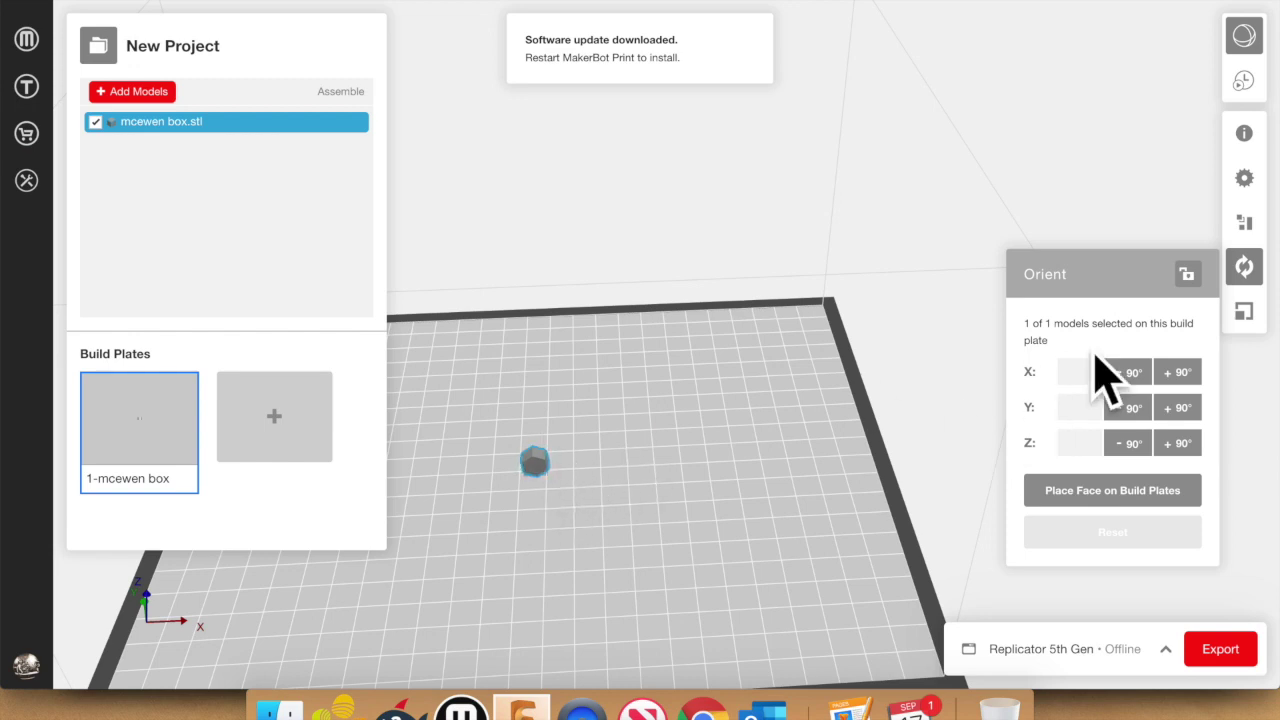
pyautogui.click(1248, 310)
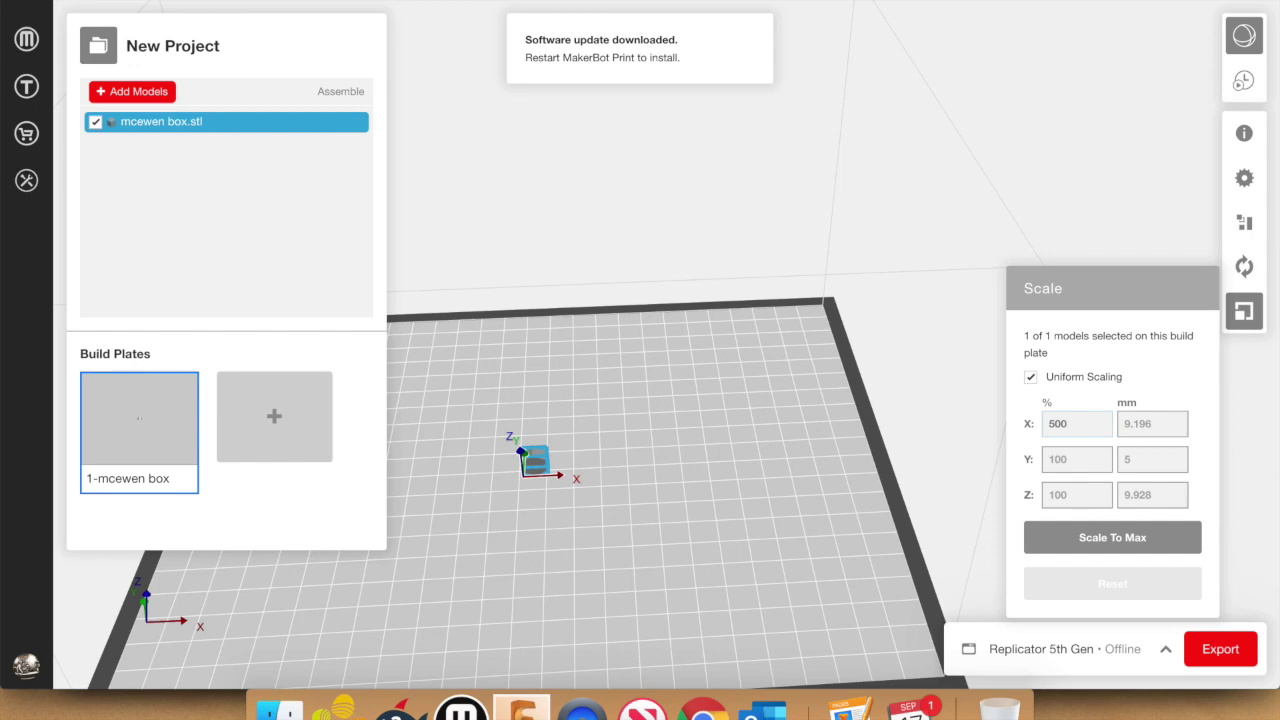
# Step: Scale the box to 500% and rotate it +90° about X so it stands upright on the plate
pyautogui.press('Return')
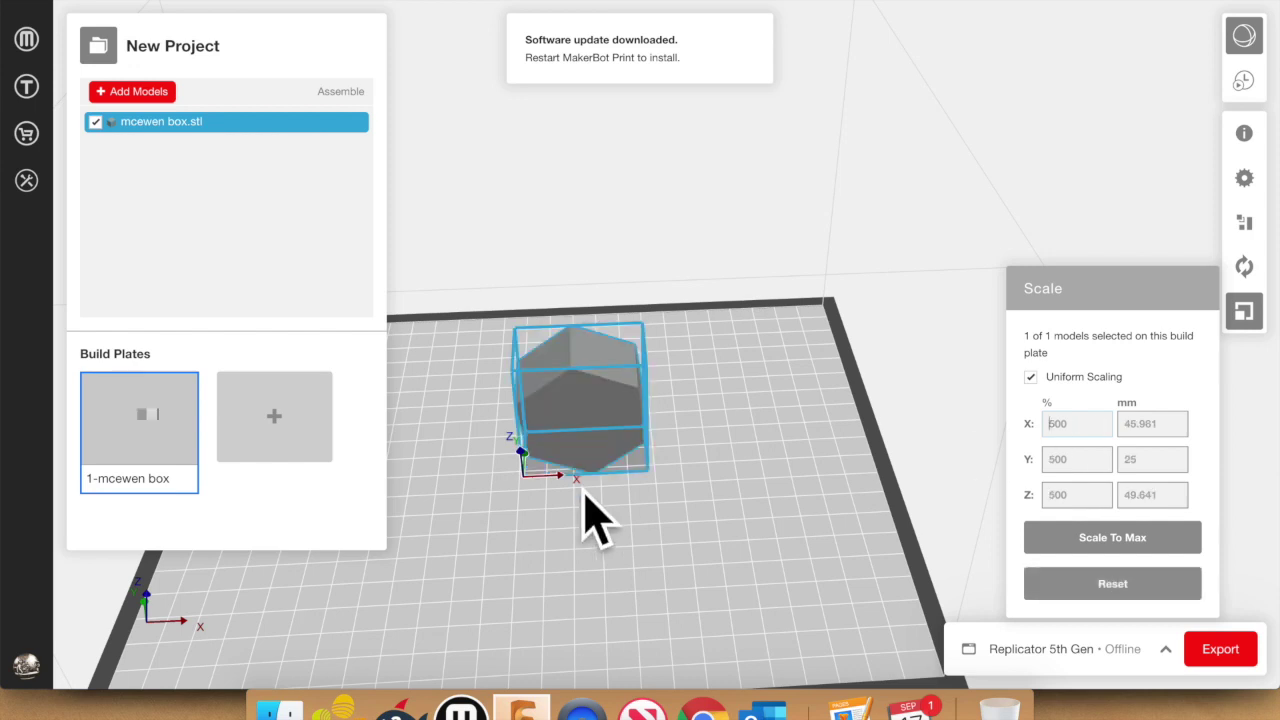
pyautogui.click(1244, 266)
pyautogui.click(1200, 393)
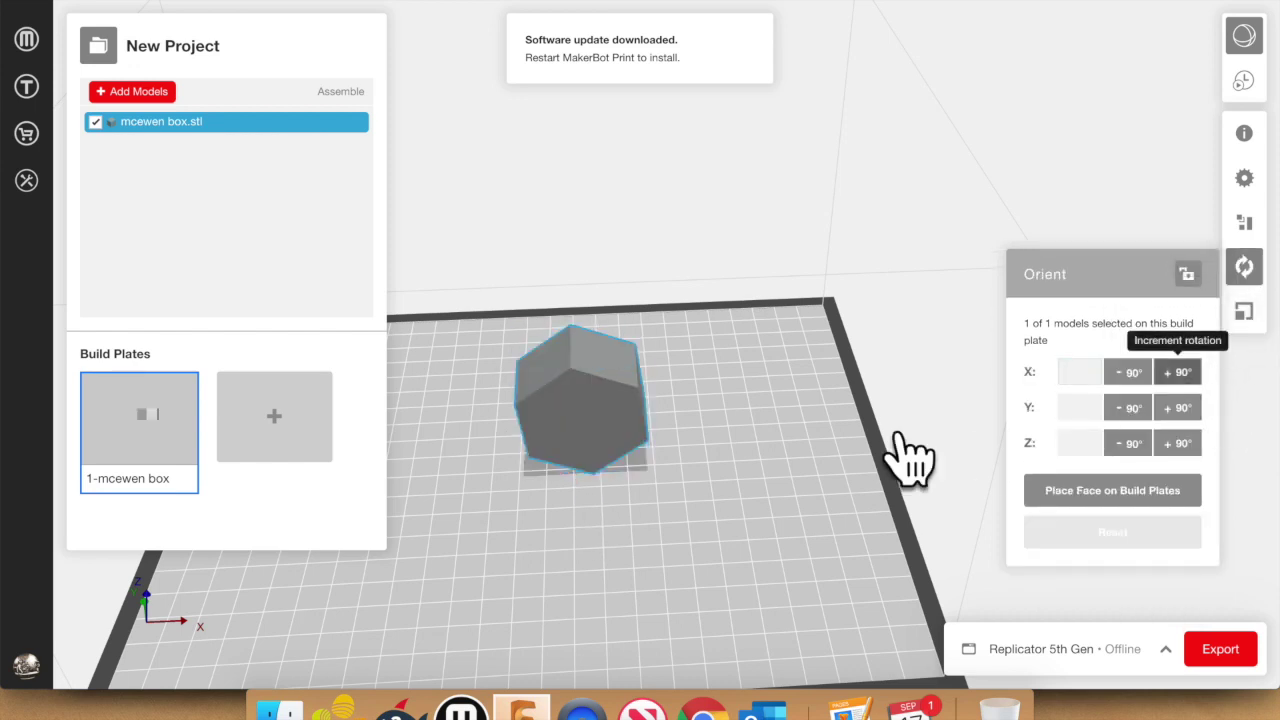
pyautogui.moveTo(600, 443); pyautogui.dragTo(603, 523)
pyautogui.click(1244, 311)
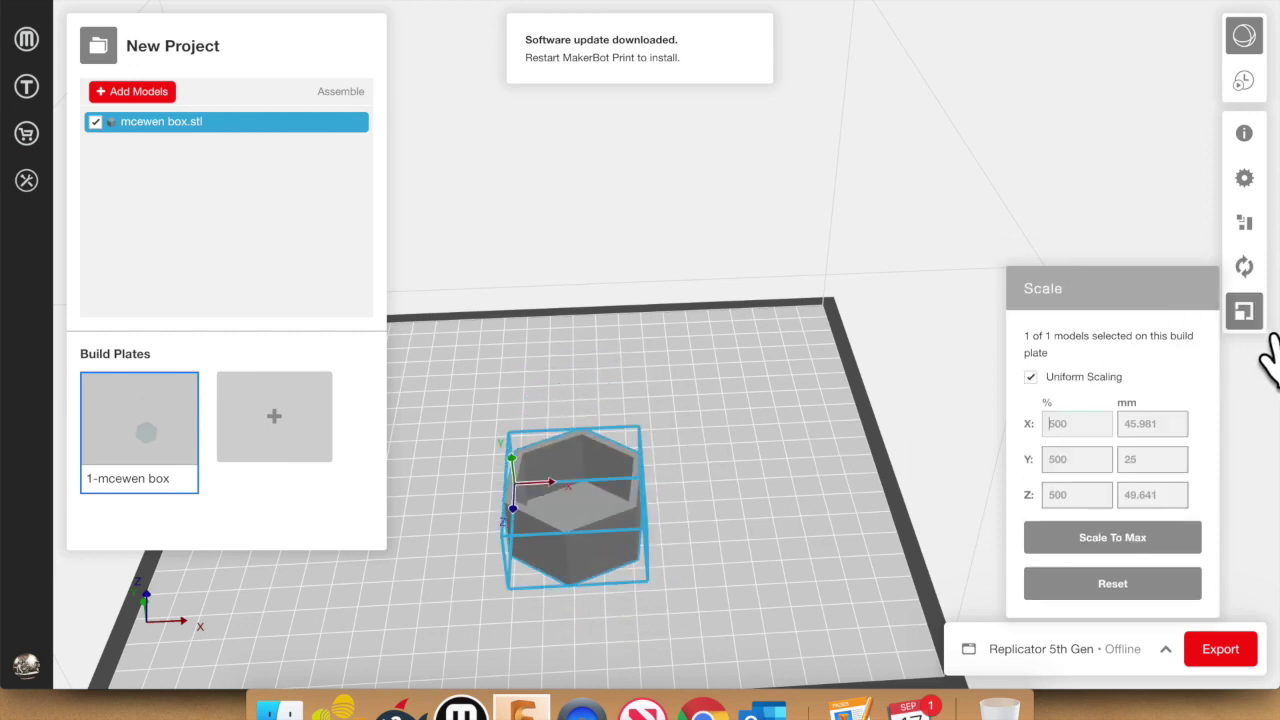